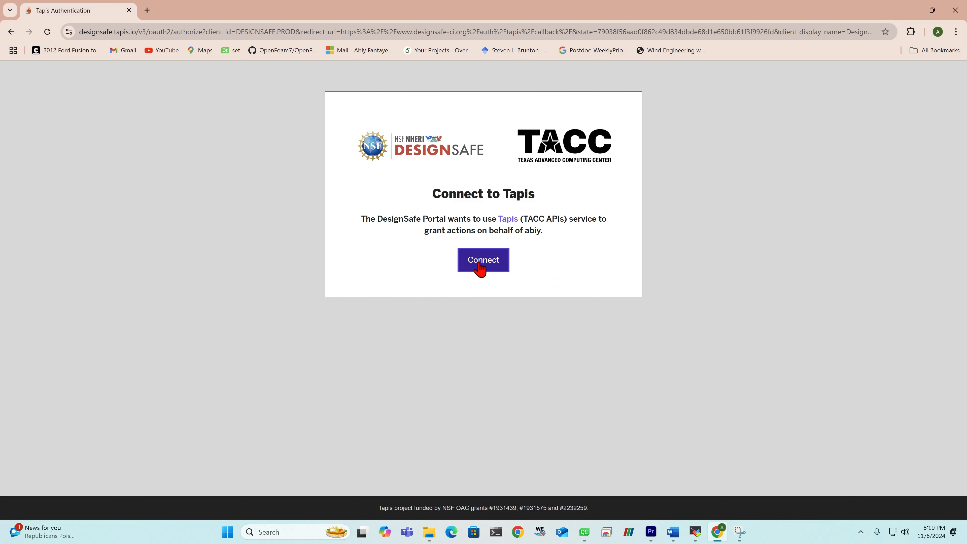
- Authorize the Tapis connection for the DesignSafe Portal and open the Work directory in the Data Depot
{"action": "left_click", "coordinate": [480, 264]}
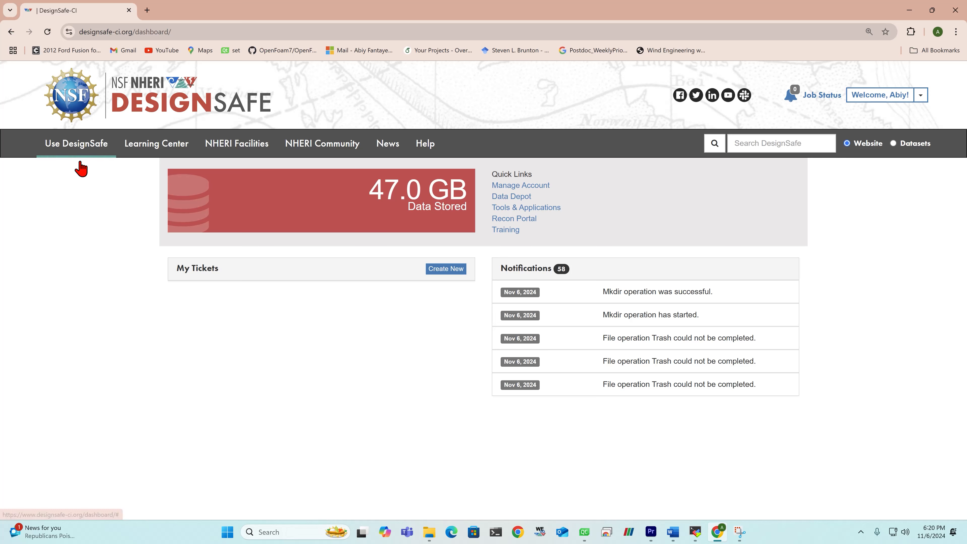
{"action": "left_click", "coordinate": [84, 154]}
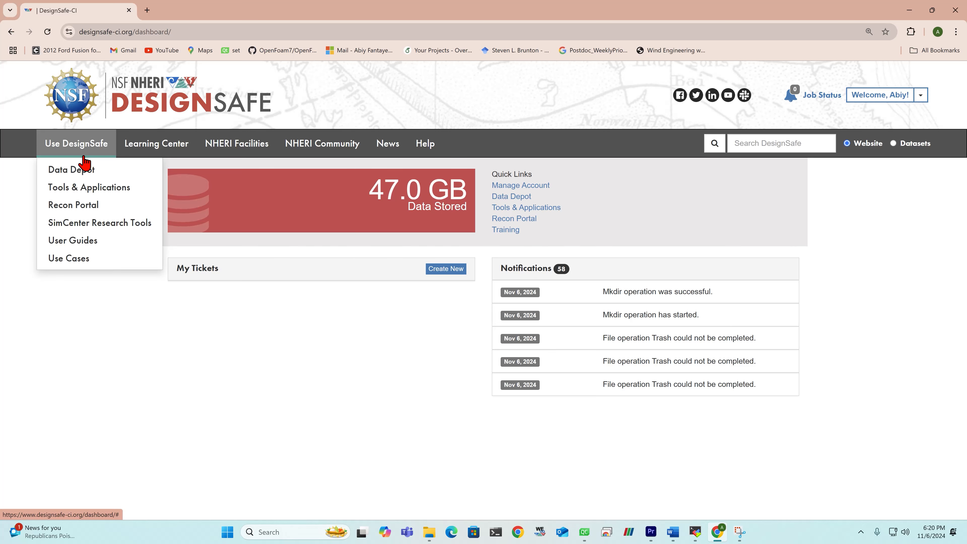
{"action": "left_click", "coordinate": [71, 173]}
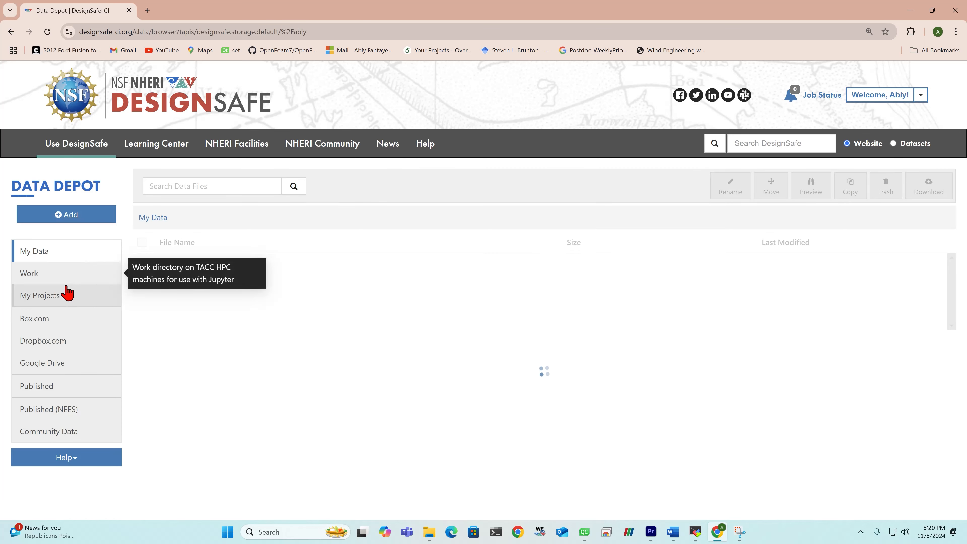
{"action": "left_click", "coordinate": [37, 275]}
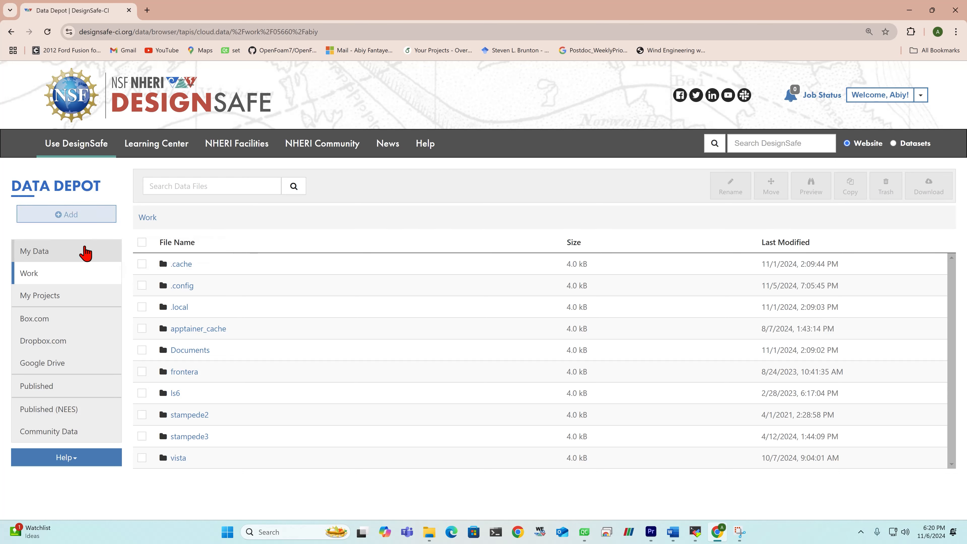
- Create a new folder named CFD_DCV_Example in the Work directory
{"action": "left_click", "coordinate": [85, 221]}
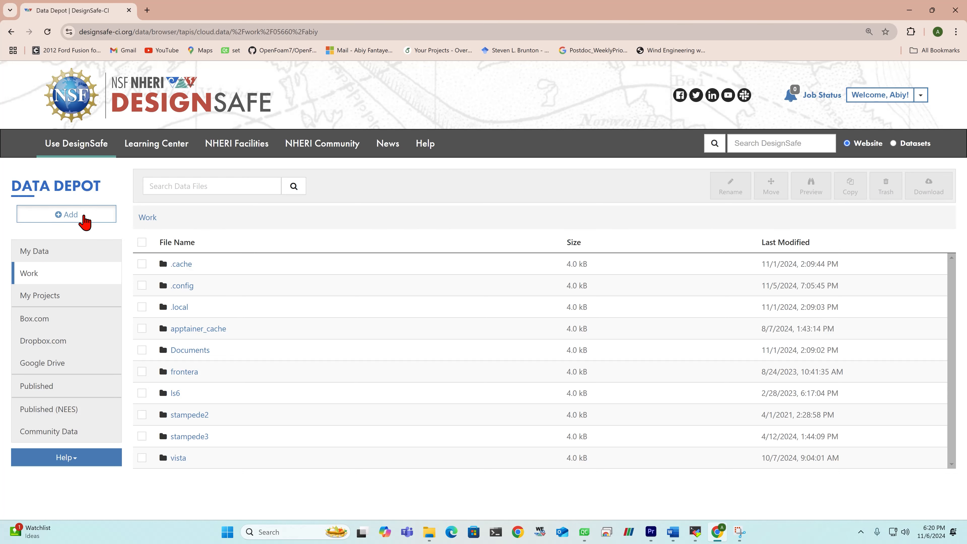
{"action": "left_click", "coordinate": [80, 245]}
{"action": "left_click", "coordinate": [296, 182]}
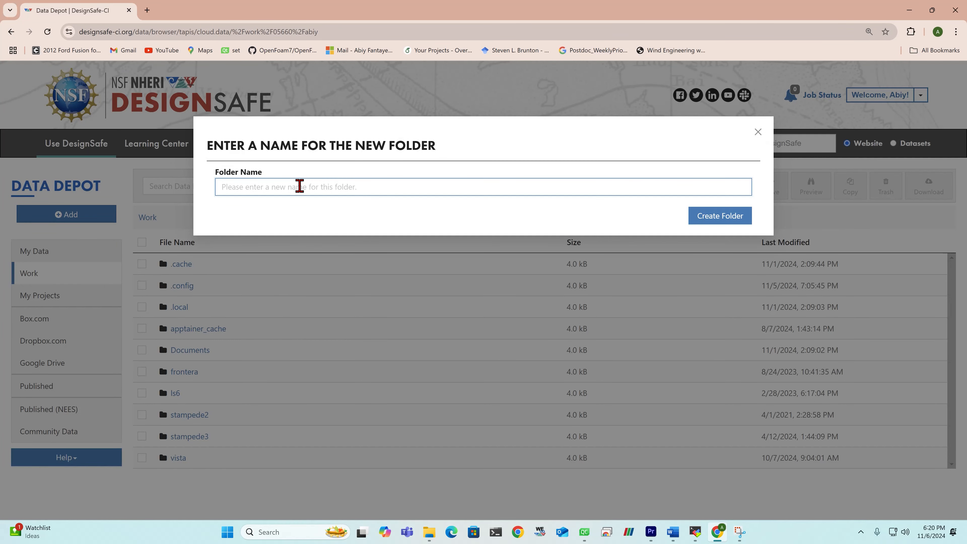
{"action": "type", "text": "DCV"}
{"action": "key", "text": "BackSpace"}
{"action": "key", "text": "BackSpace"}
{"action": "key", "text": "BackSpace"}
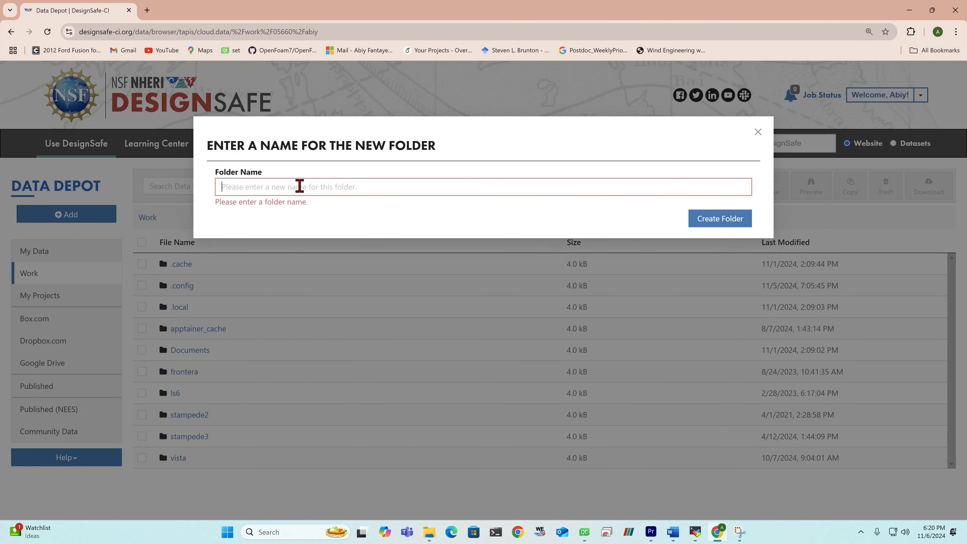
{"action": "type", "text": "CV_Example"}
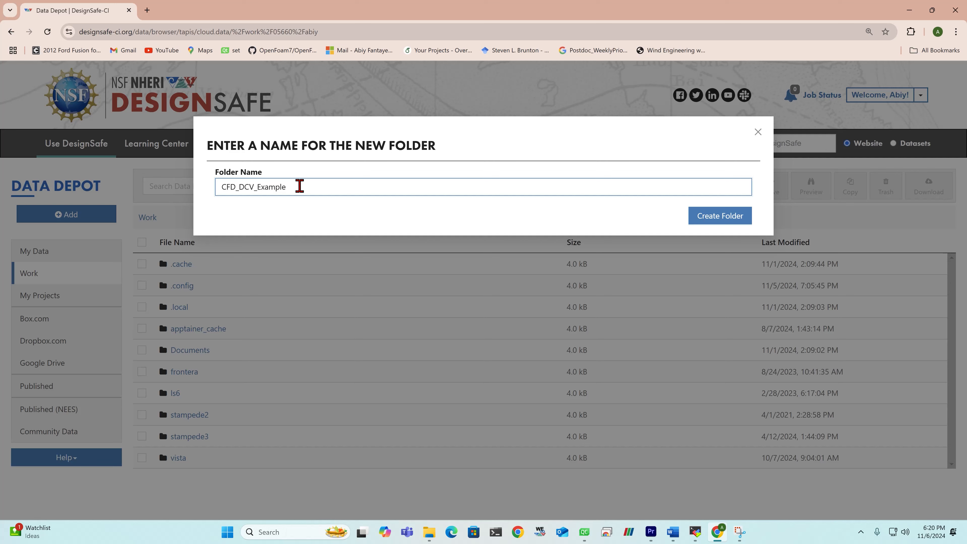
{"action": "left_click", "coordinate": [713, 220]}
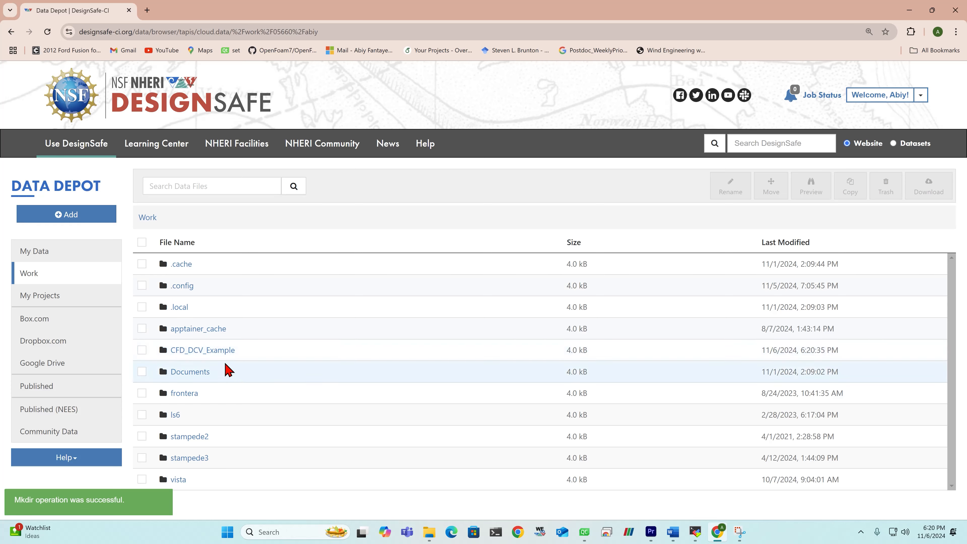
- Open the CFD_DCV_Example folder and start a file upload into it, bringing up the local file chooser
{"action": "left_click", "coordinate": [229, 351]}
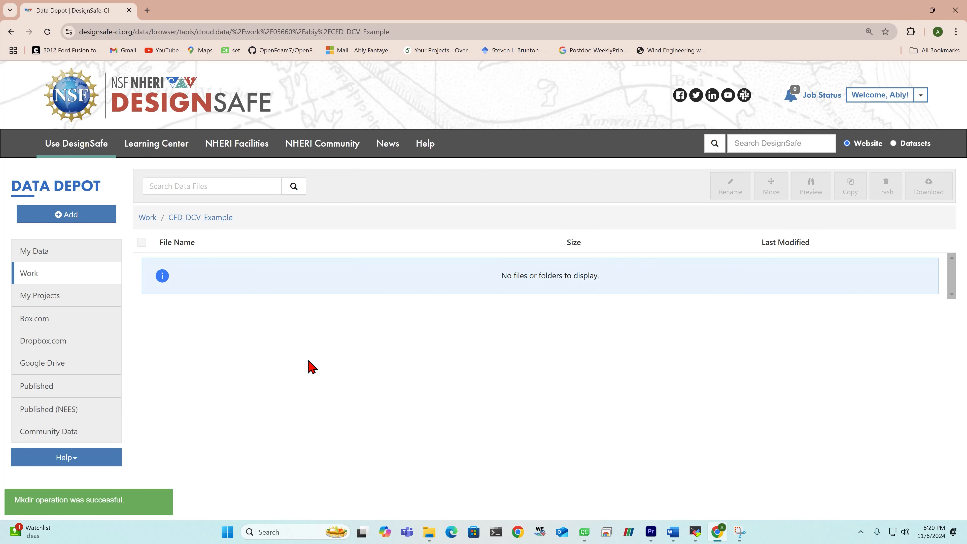
{"action": "left_click", "coordinate": [82, 222]}
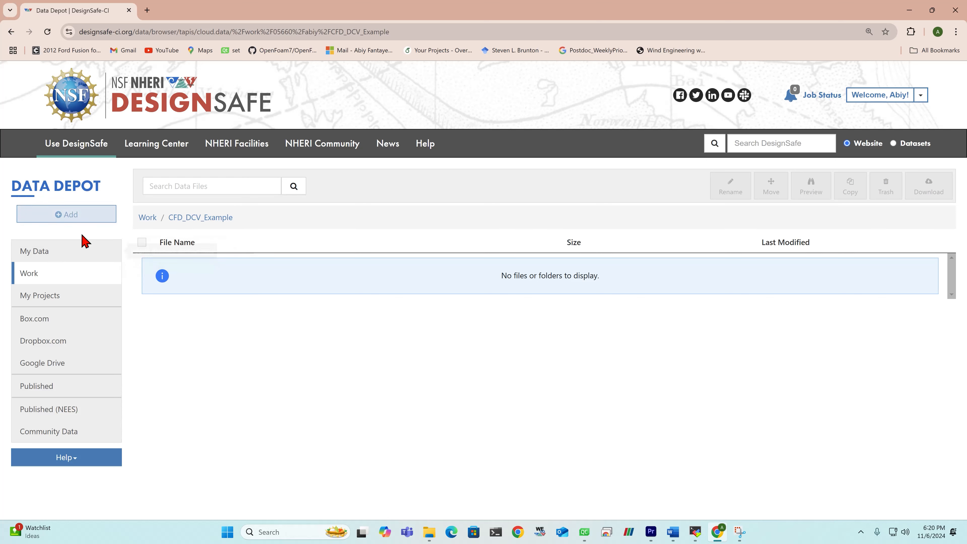
{"action": "left_click", "coordinate": [83, 217]}
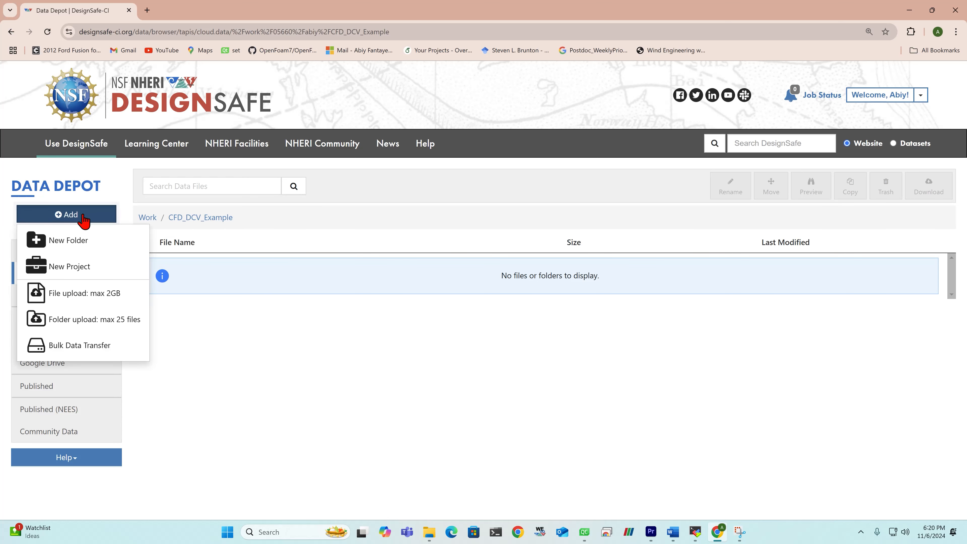
{"action": "left_click", "coordinate": [84, 301]}
{"action": "left_click", "coordinate": [262, 200]}
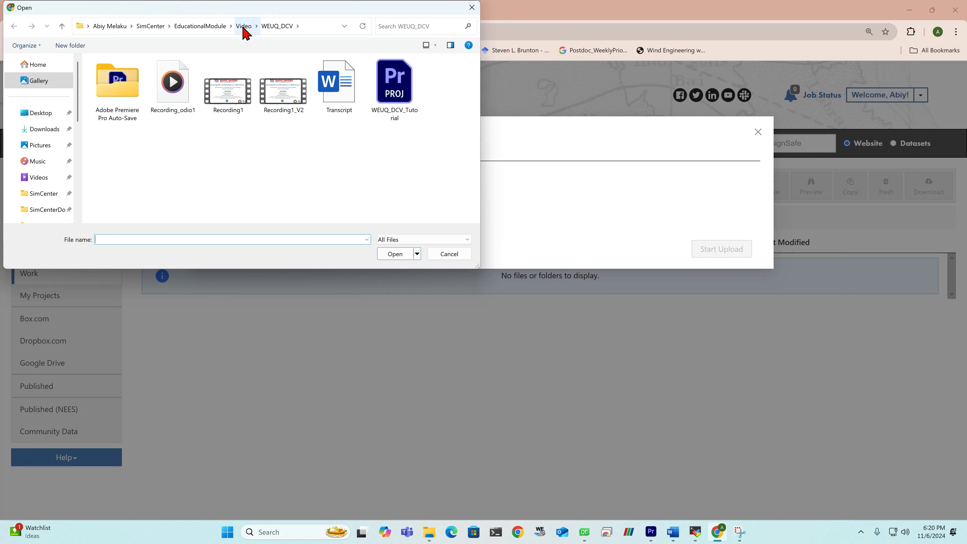
- Select scInputs.json by browsing through EducationalModule, Tutorials, Tutorial2 and WEUQ, and upload it to the CFD_DCV_Example folder
{"action": "left_click", "coordinate": [203, 28]}
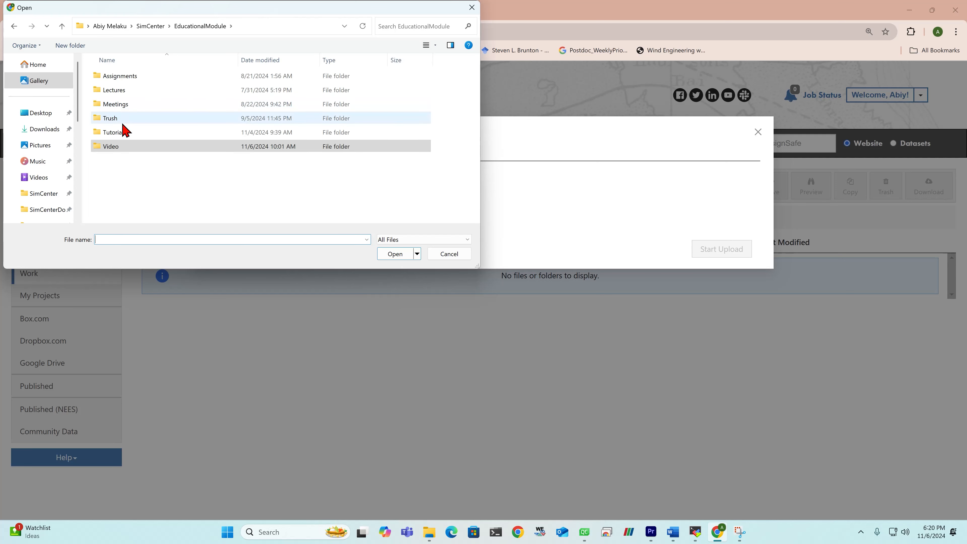
{"action": "double_click", "coordinate": [129, 134]}
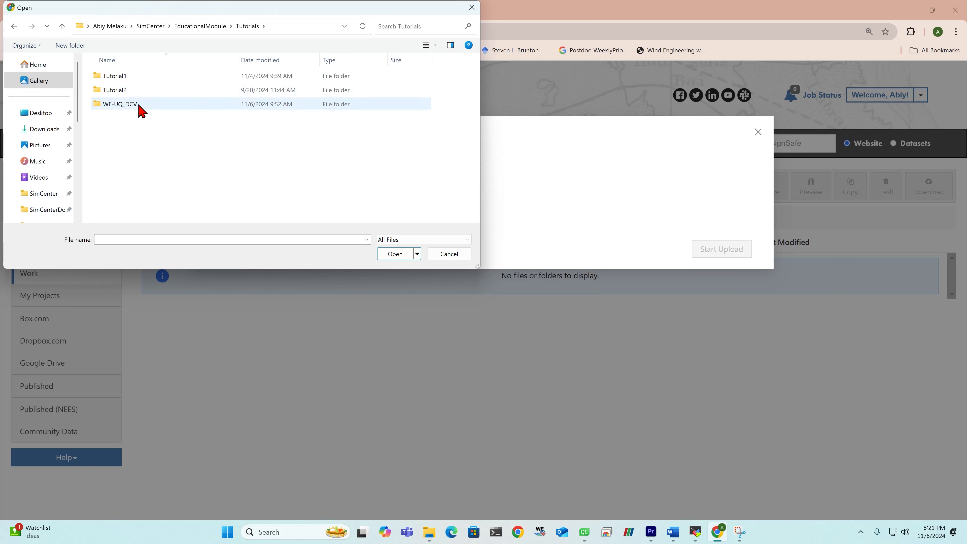
{"action": "double_click", "coordinate": [139, 91]}
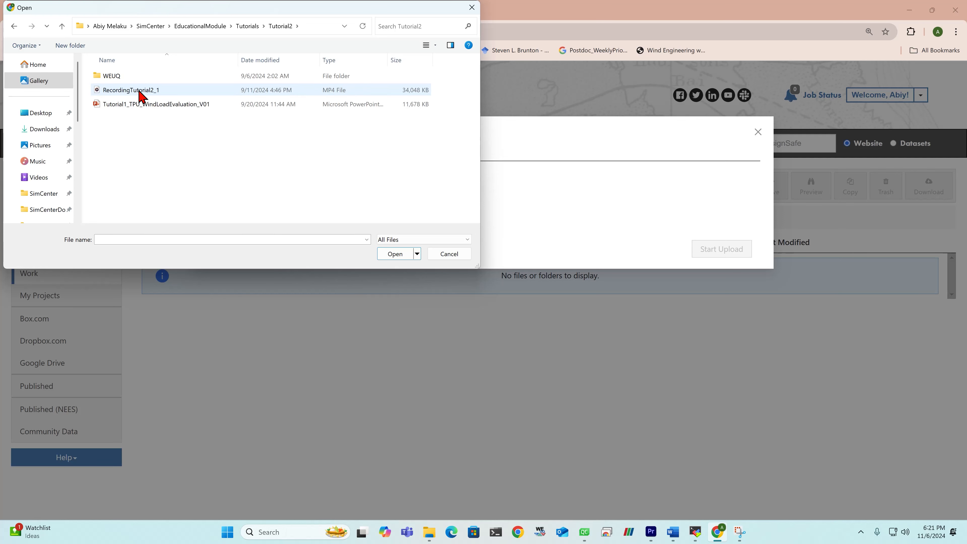
{"action": "double_click", "coordinate": [134, 77]}
{"action": "left_click", "coordinate": [130, 91]}
{"action": "double_click", "coordinate": [129, 94]}
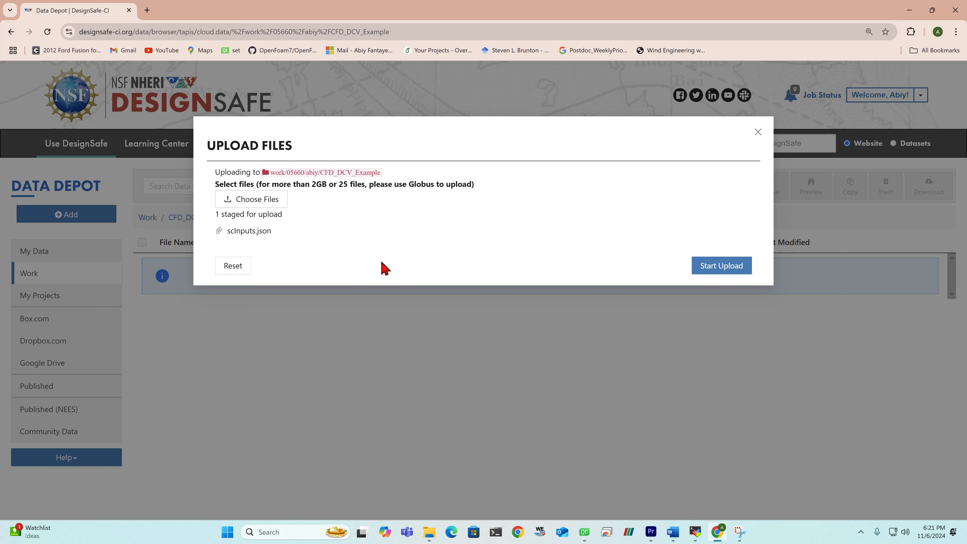
{"action": "left_click", "coordinate": [721, 266]}
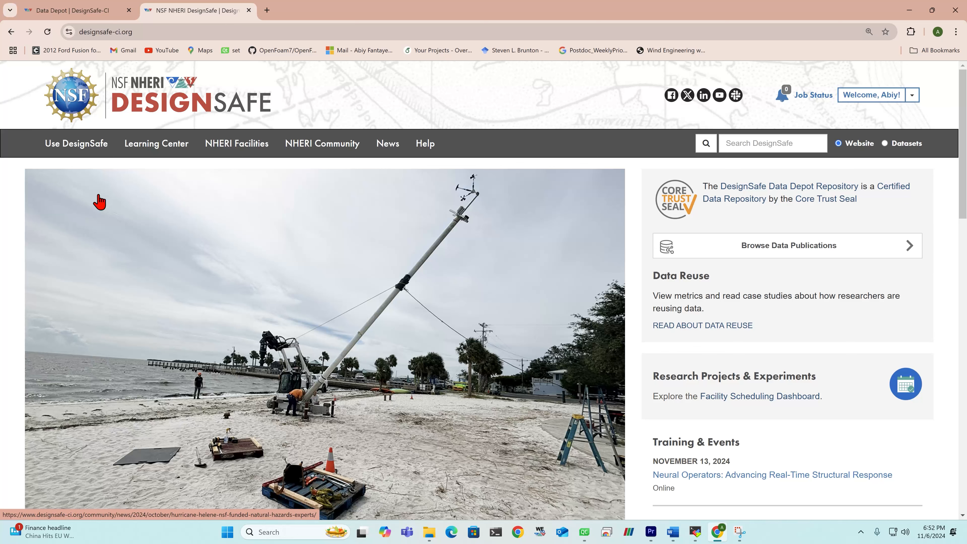
- Find WE-UQ among the simulation tools and applications and get started with its Web Portal version
{"action": "left_click", "coordinate": [83, 152]}
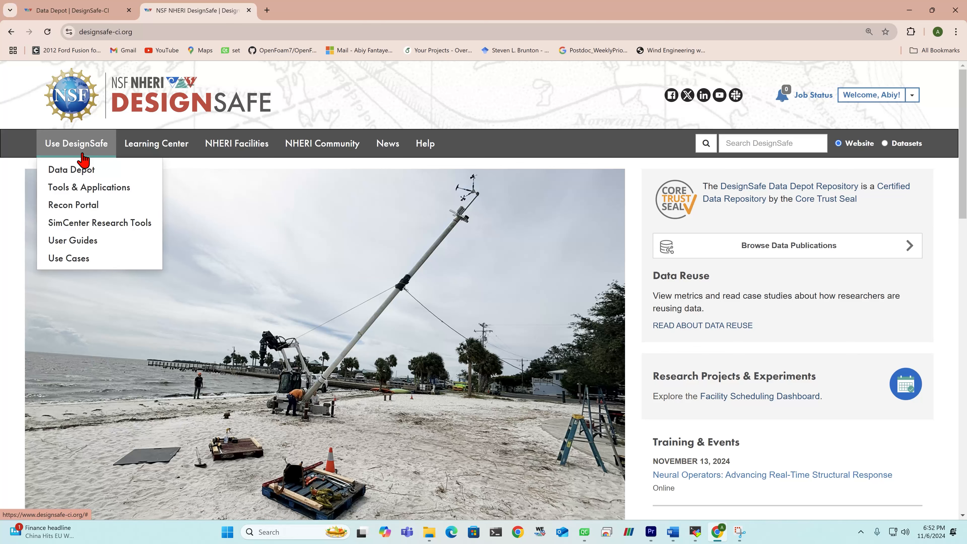
{"action": "left_click", "coordinate": [96, 195]}
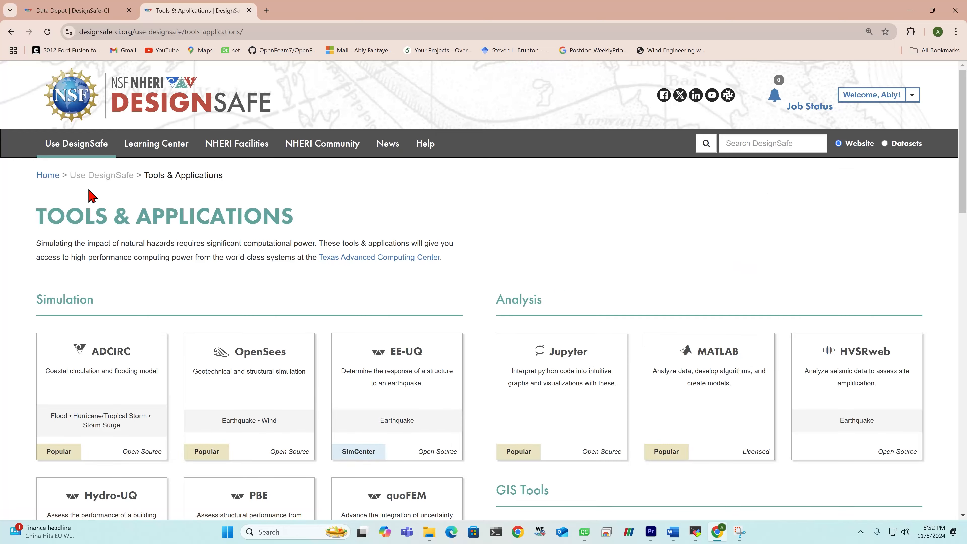
{"action": "scroll", "coordinate": [262, 281], "scroll_direction": "down", "scroll_amount": 4}
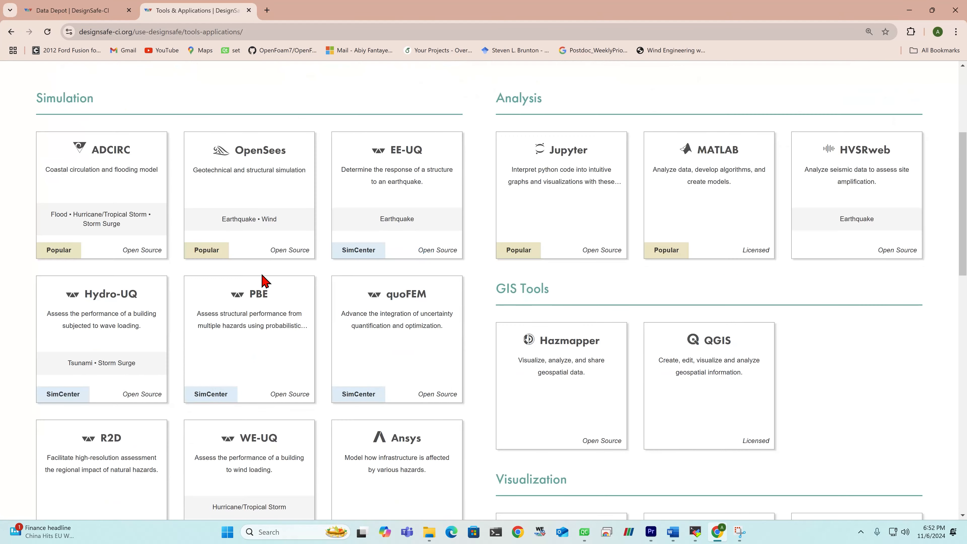
{"action": "scroll", "coordinate": [264, 281], "scroll_direction": "up", "scroll_amount": 4}
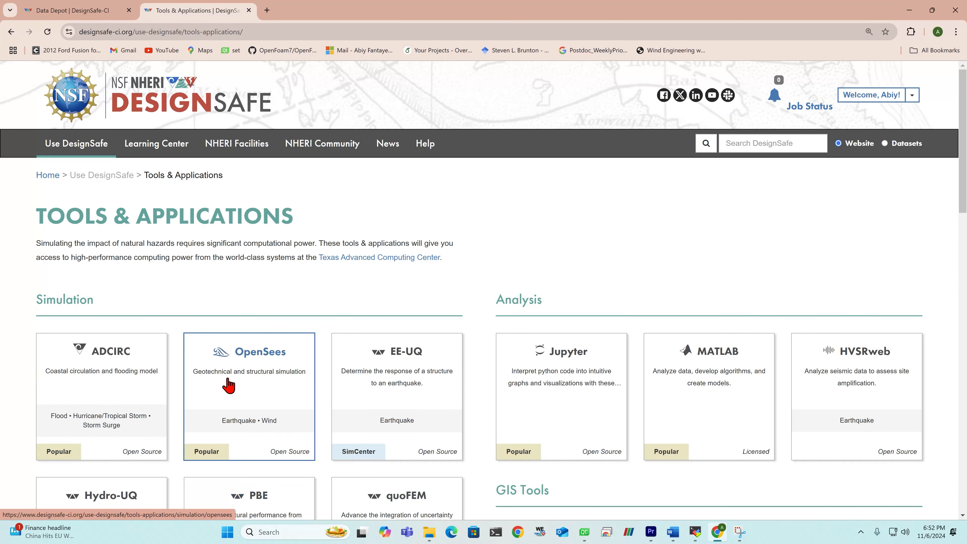
{"action": "scroll", "coordinate": [385, 301], "scroll_direction": "down", "scroll_amount": 5}
{"action": "scroll", "coordinate": [301, 365], "scroll_direction": "down", "scroll_amount": 2}
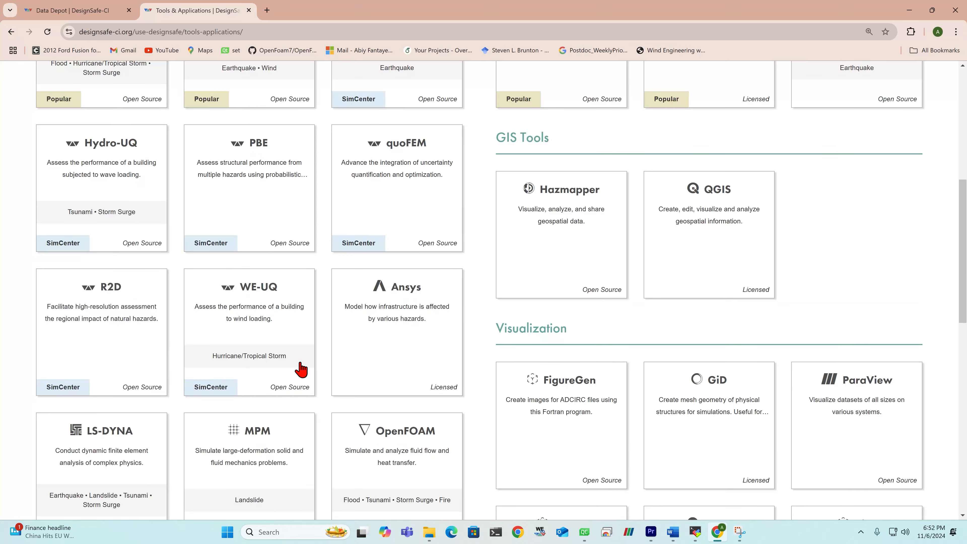
{"action": "left_click", "coordinate": [264, 318]}
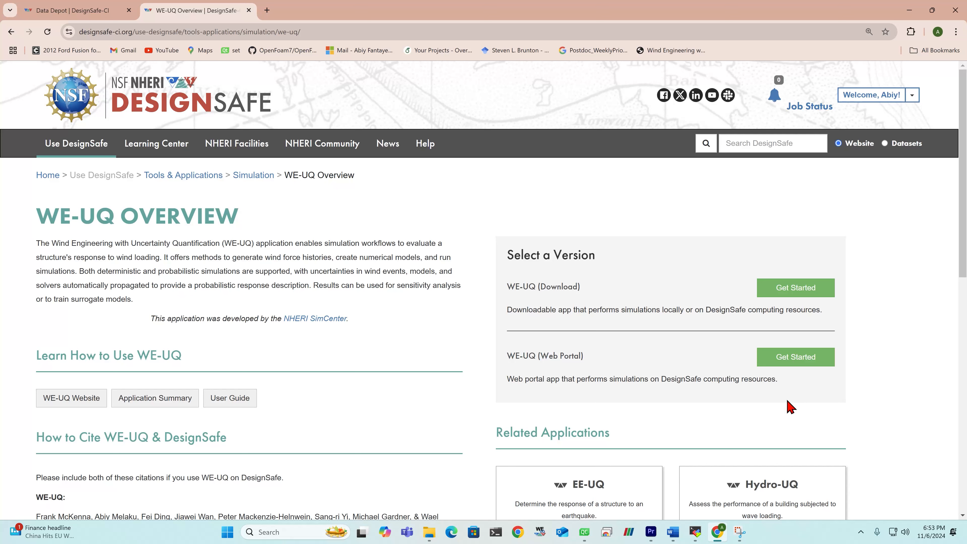
{"action": "left_click", "coordinate": [795, 361]}
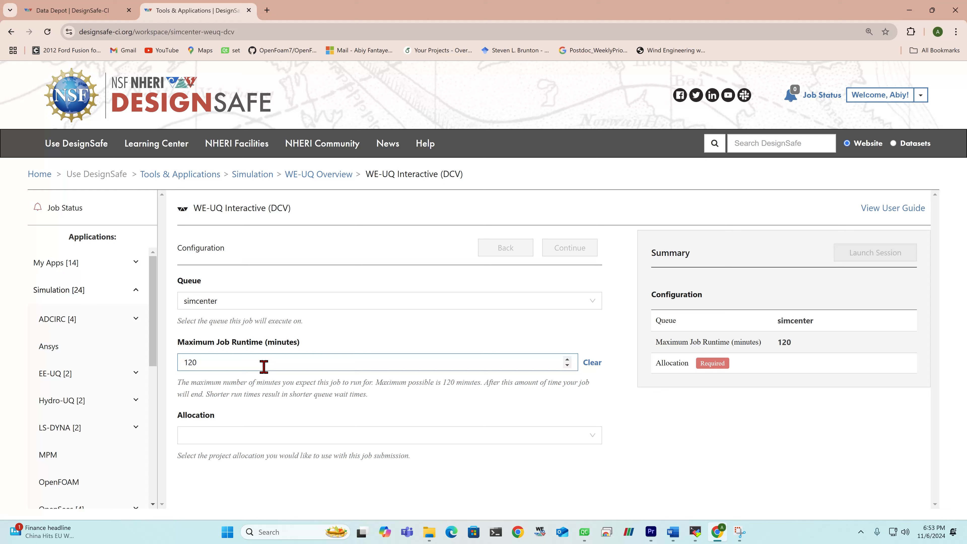
- Assign the DesignSafe-SimCenter allocation to the WE-UQ Interactive (DCV) job and launch the session
{"action": "double_click", "coordinate": [239, 364]}
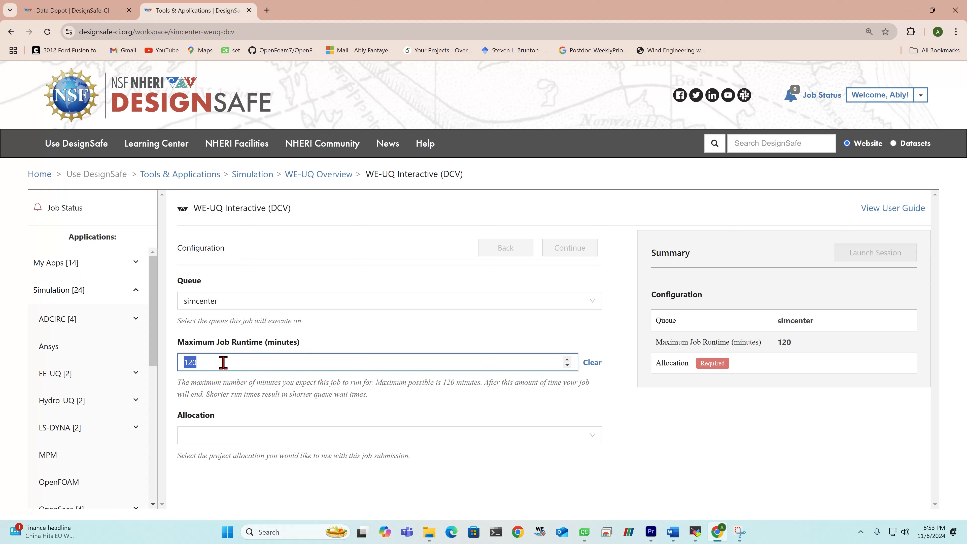
{"action": "left_click", "coordinate": [231, 435]}
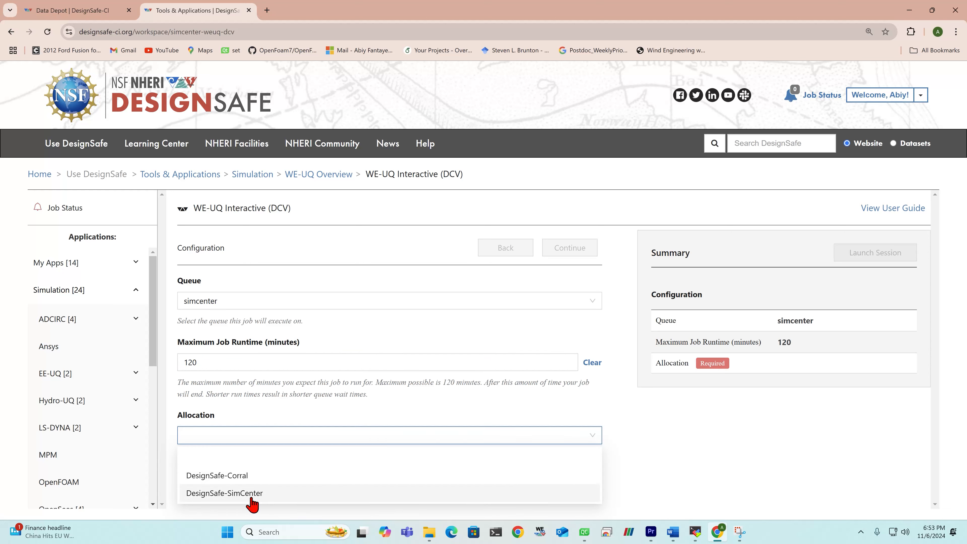
{"action": "left_click", "coordinate": [239, 493]}
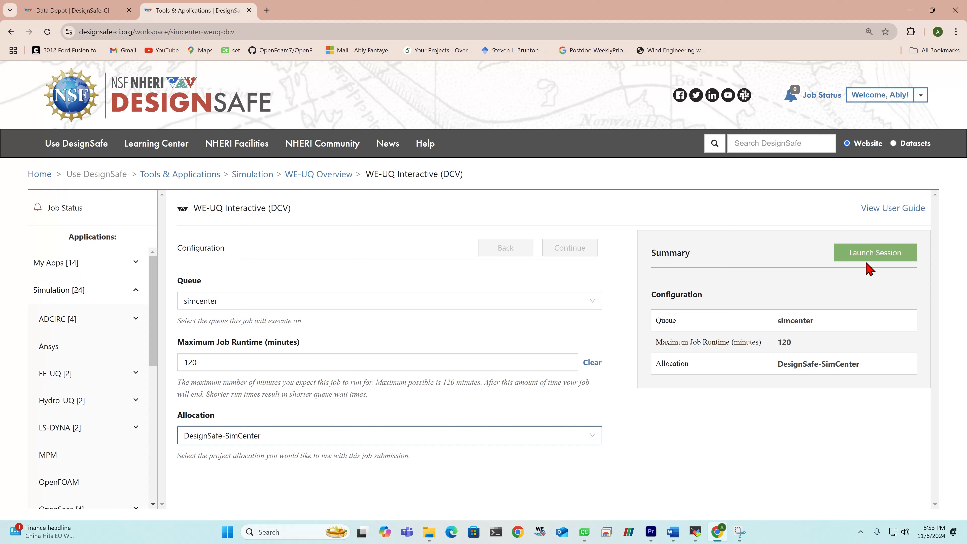
{"action": "left_click", "coordinate": [875, 255]}
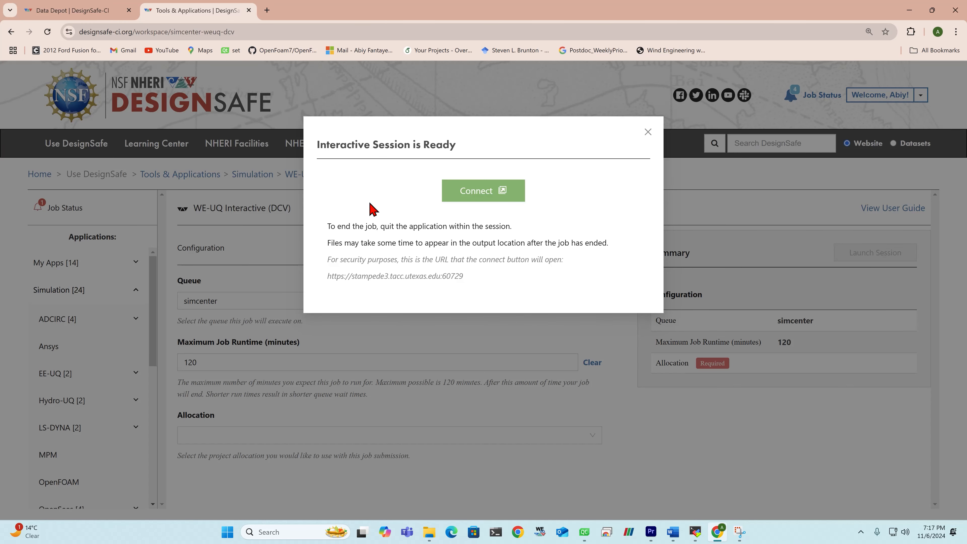
- Connect to the ready interactive session and sign in to DCV with the account username and password
{"action": "left_click", "coordinate": [484, 196]}
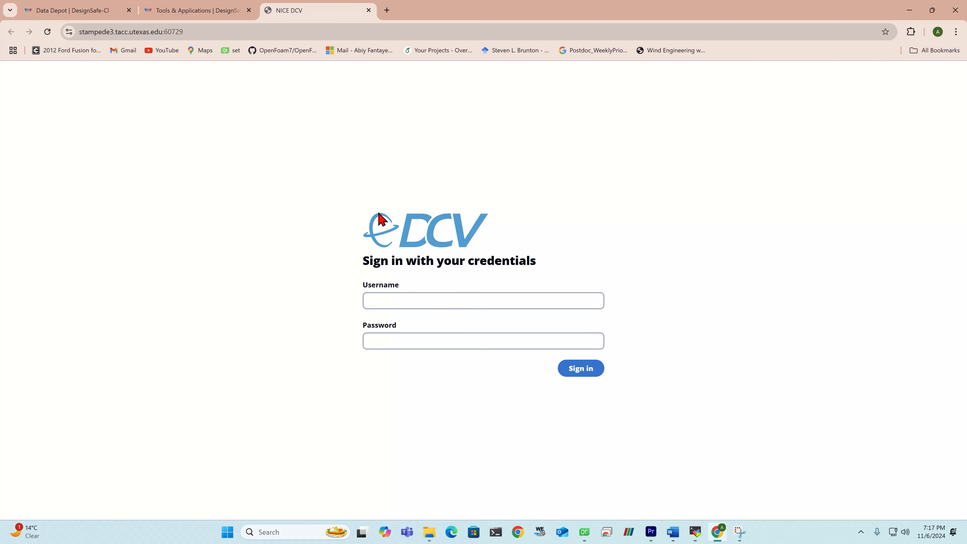
{"action": "left_click", "coordinate": [411, 299]}
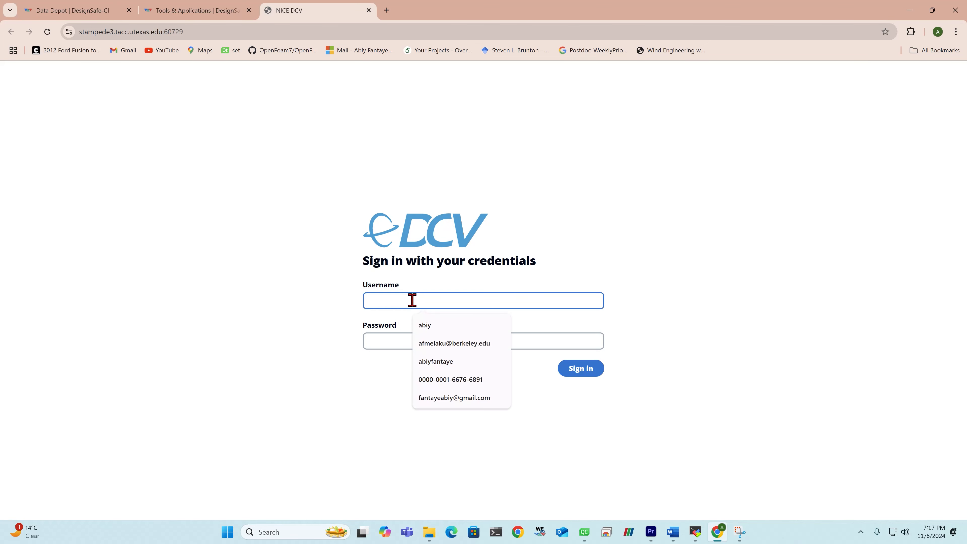
{"action": "left_click", "coordinate": [443, 329]}
{"action": "left_click", "coordinate": [402, 341]}
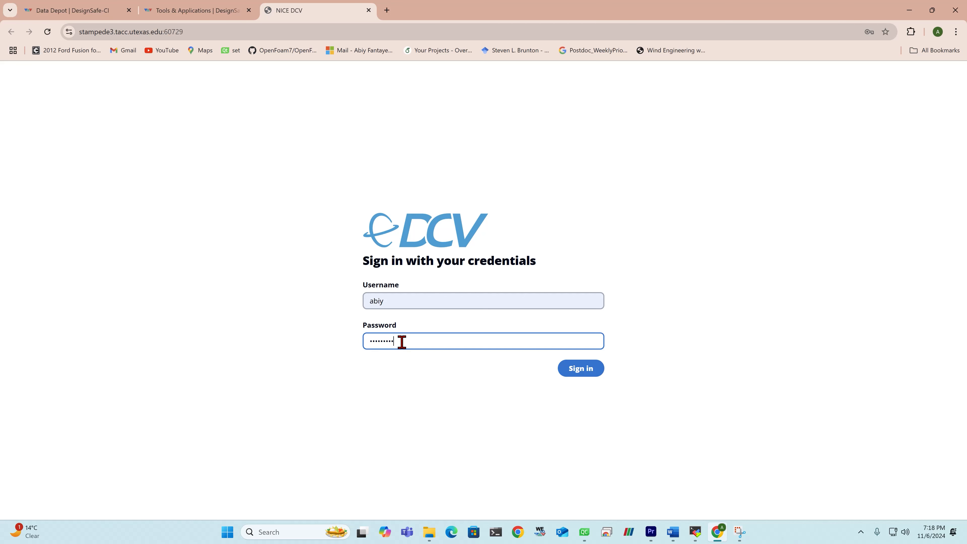
{"action": "key", "text": "Return"}
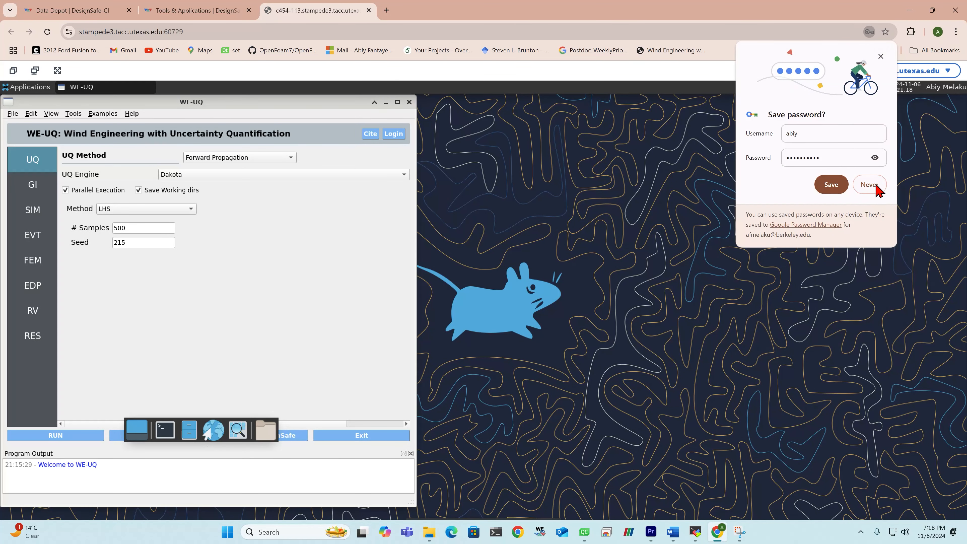
- Decline saving the password in the browser and switch the remote WE-UQ desktop to full screen
{"action": "left_click", "coordinate": [875, 185]}
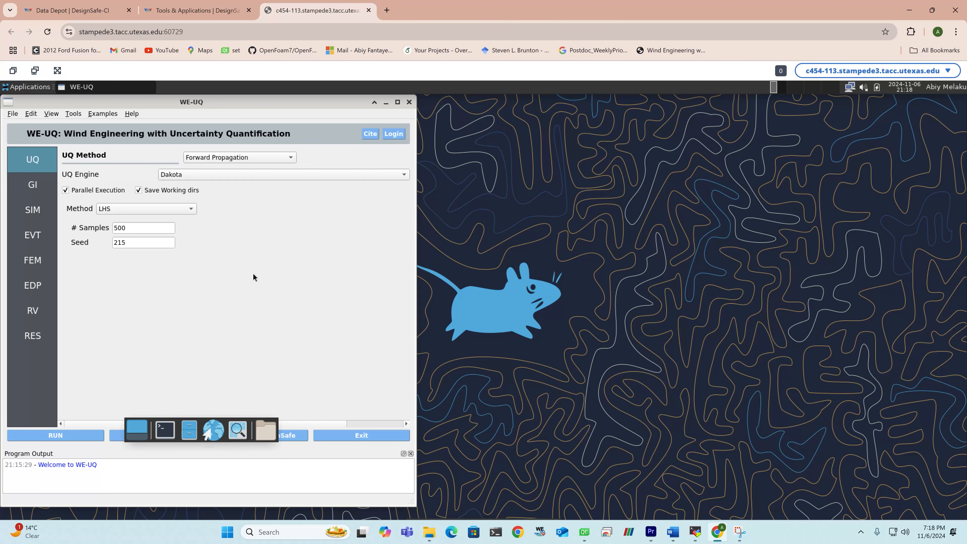
{"action": "left_click", "coordinate": [58, 71]}
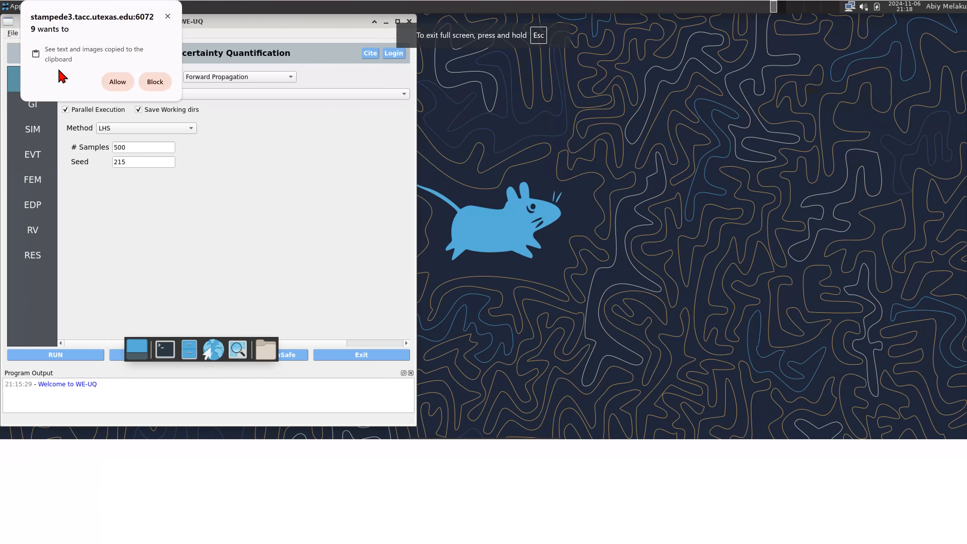
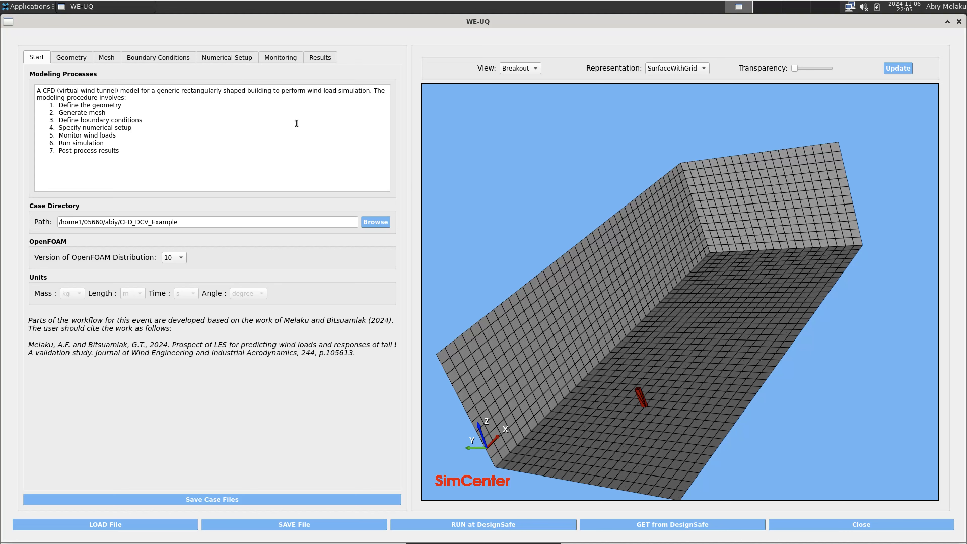
- Set the simulation duration to 1.5 in the numerical setup
{"action": "left_click", "coordinate": [230, 58]}
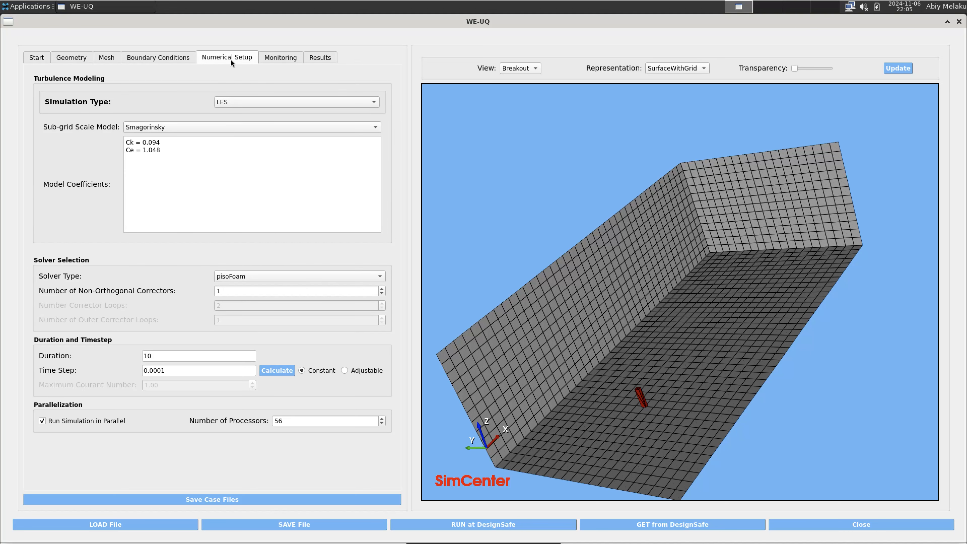
{"action": "double_click", "coordinate": [179, 358]}
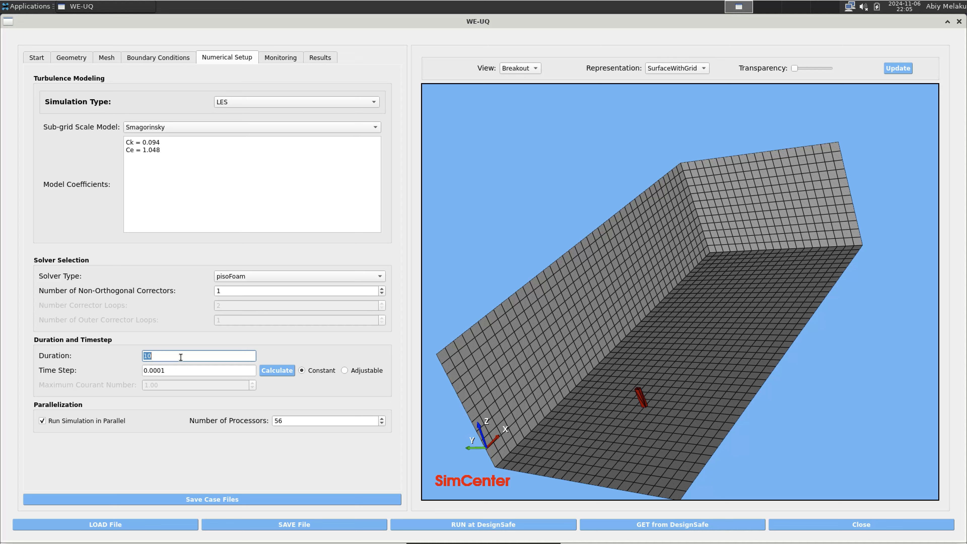
{"action": "type", "text": "1.5"}
- Set up a DesignSafe run named test1 with a maximum run time of 240 minutes, keeping 1 node and 56 processors per node
{"action": "left_click", "coordinate": [496, 526]}
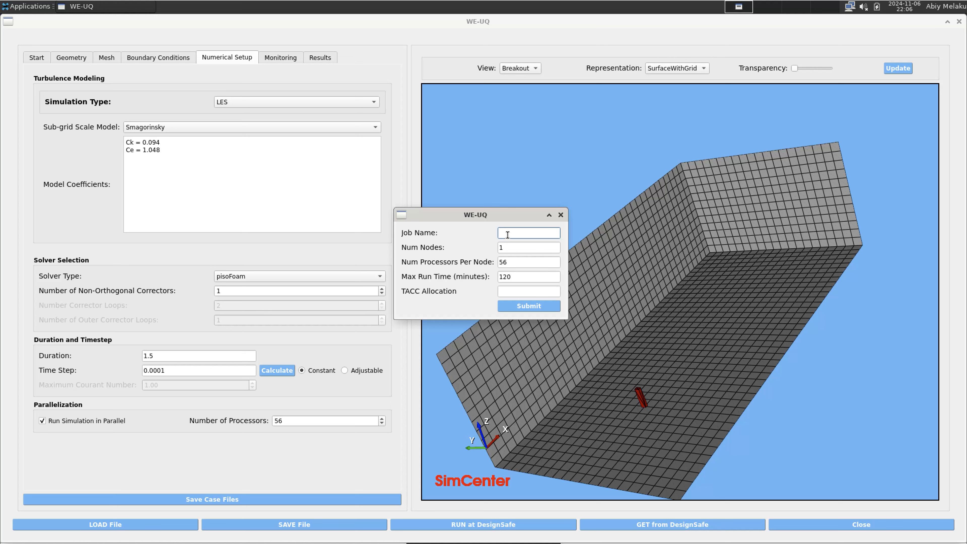
{"action": "type", "text": "test1"}
{"action": "double_click", "coordinate": [512, 248]}
{"action": "double_click", "coordinate": [513, 263]}
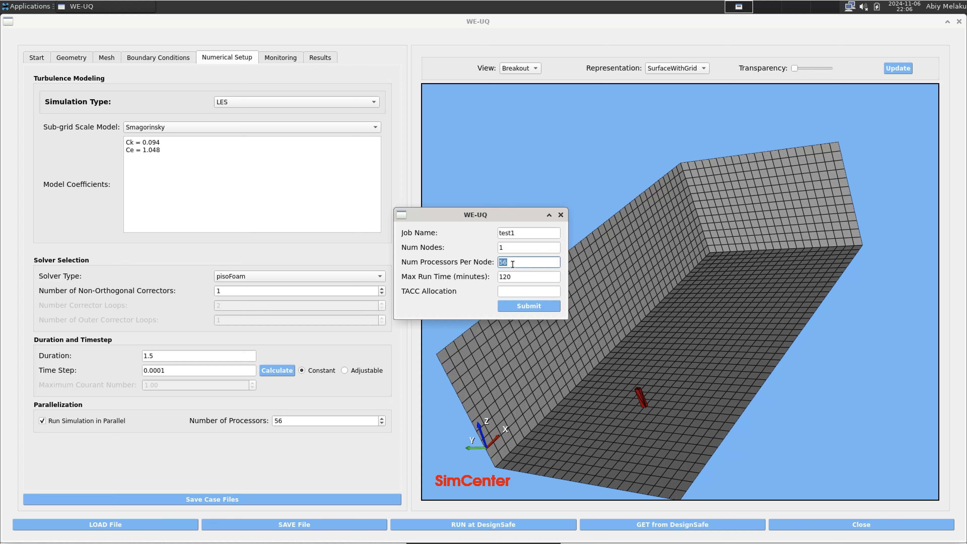
{"action": "left_click", "coordinate": [521, 277]}
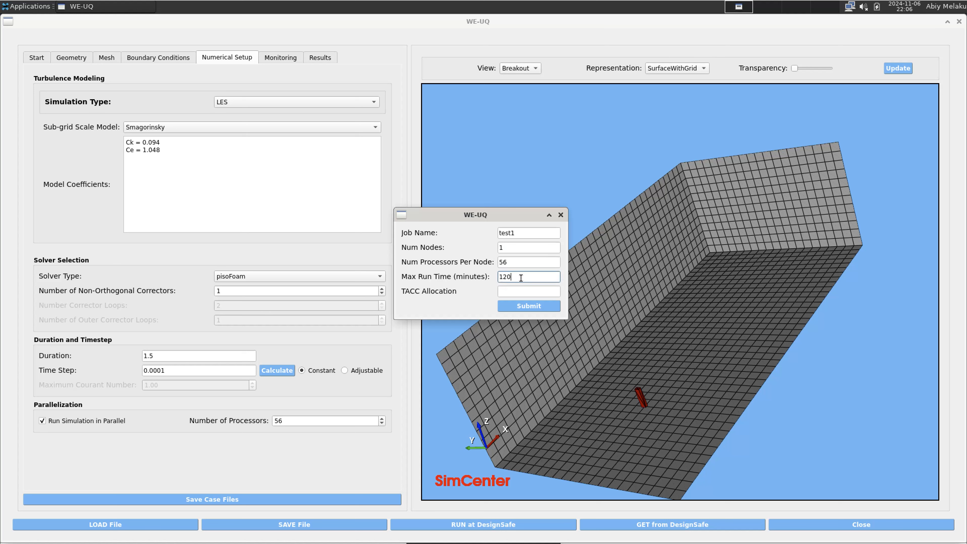
{"action": "double_click", "coordinate": [517, 278]}
{"action": "left_click_drag", "start_coordinate": [505, 276], "coordinate": [498, 277]}
{"action": "type", "text": "24"}
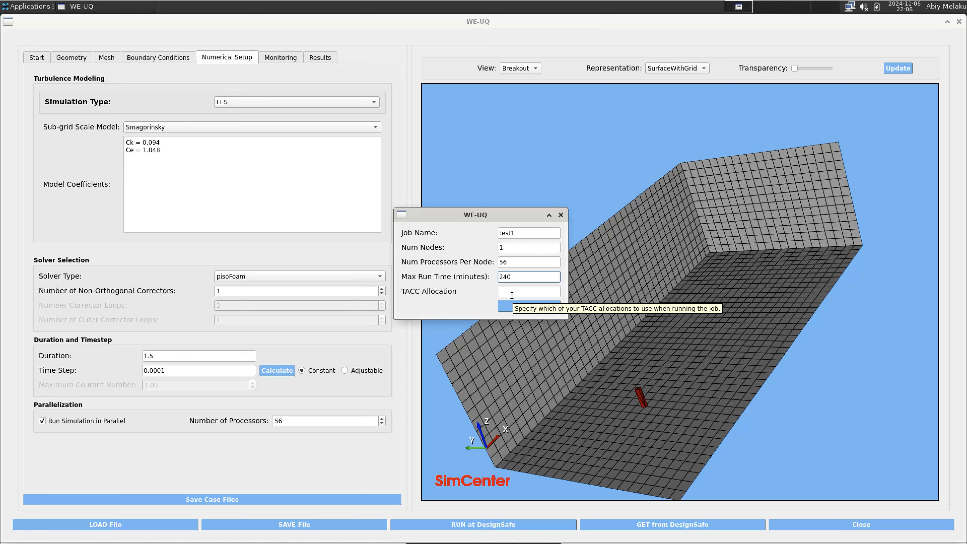
{"action": "double_click", "coordinate": [508, 276]}
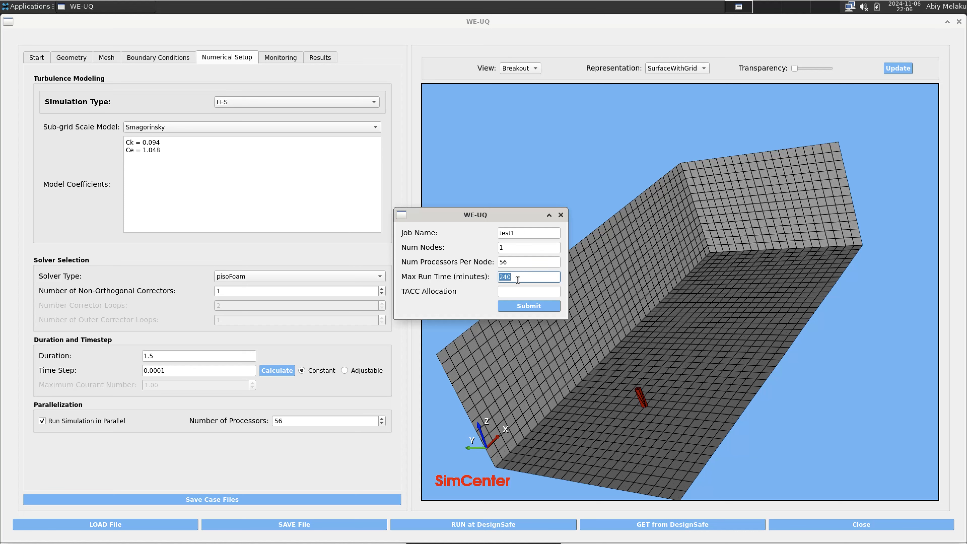
- Enter DesignSafe-SimCenter as the TACC allocation and submit the test1 job
{"action": "left_click", "coordinate": [516, 290]}
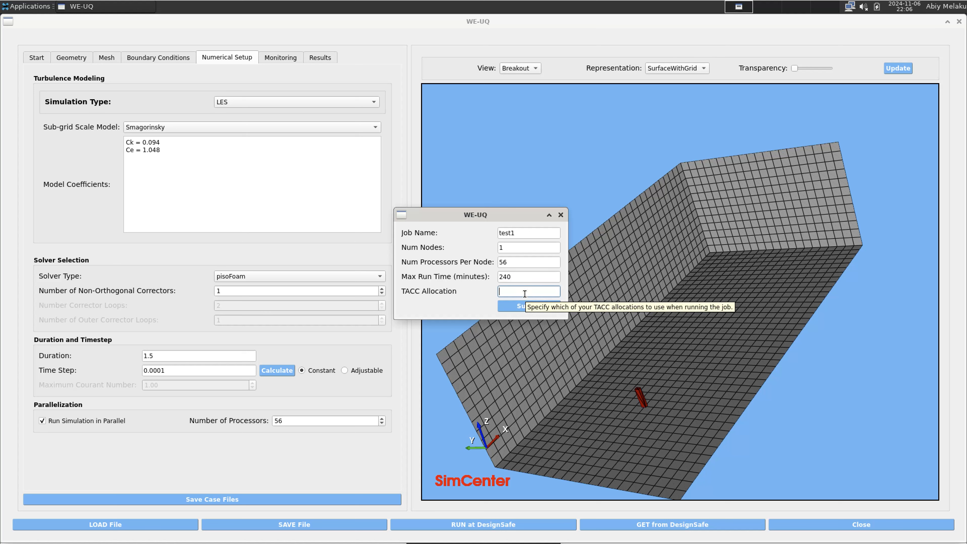
{"action": "type", "text": "Design"}
{"action": "type", "text": "Safe"}
{"action": "type", "text": "-SimC"}
{"action": "type", "text": "enter"}
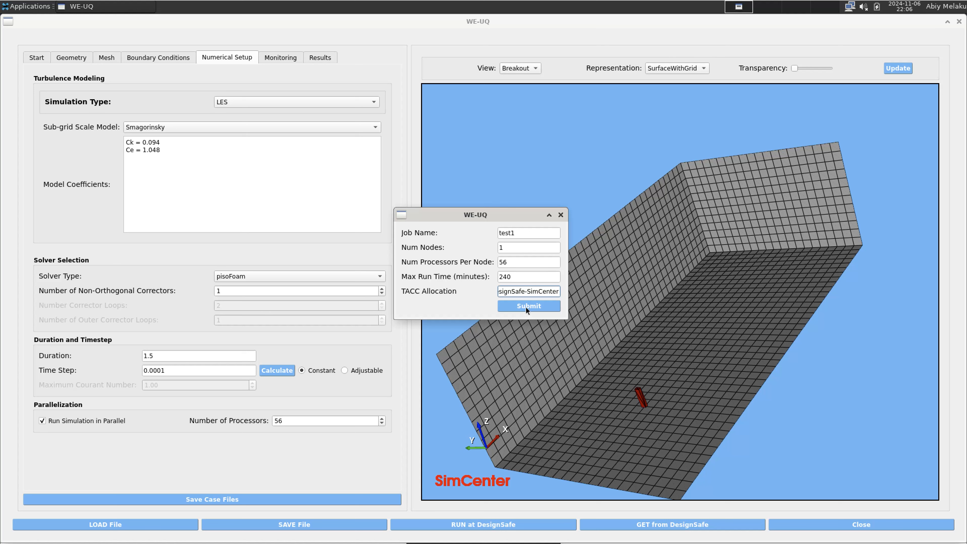
{"action": "left_click", "coordinate": [526, 306]}
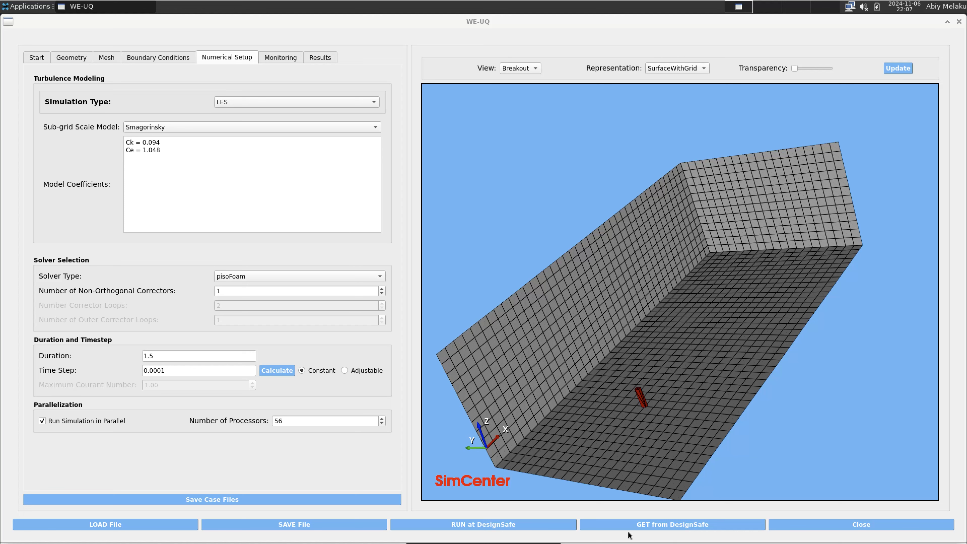
- Bring up the DesignSafe job list, enlarge it to show all columns, and refresh the newest test1 job
{"action": "left_click", "coordinate": [685, 531]}
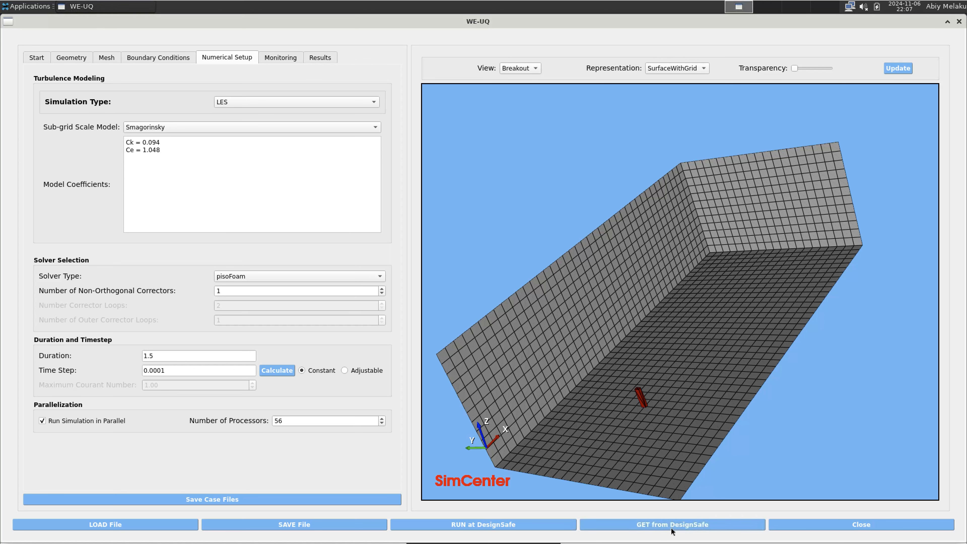
{"action": "left_click_drag", "start_coordinate": [507, 202], "coordinate": [285, 117]}
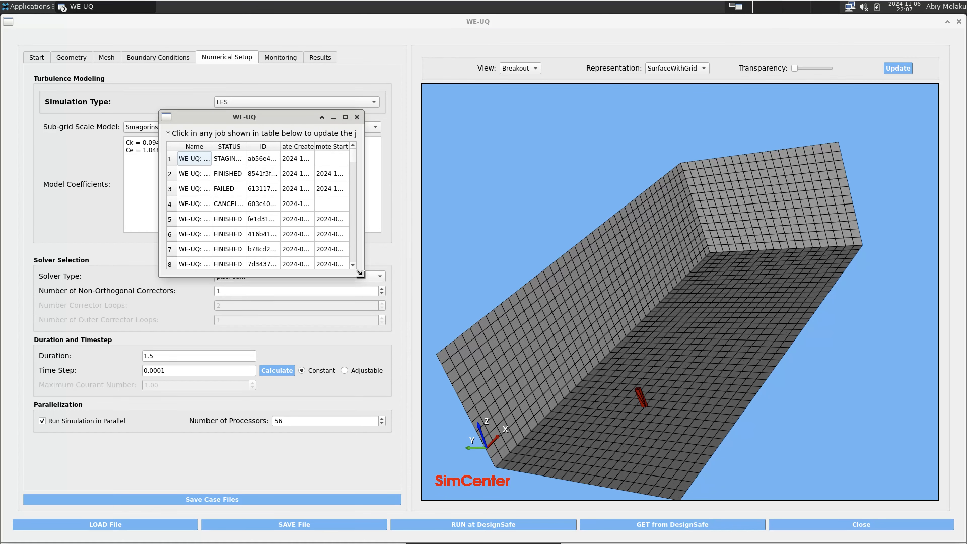
{"action": "left_click_drag", "start_coordinate": [362, 275], "coordinate": [727, 409]}
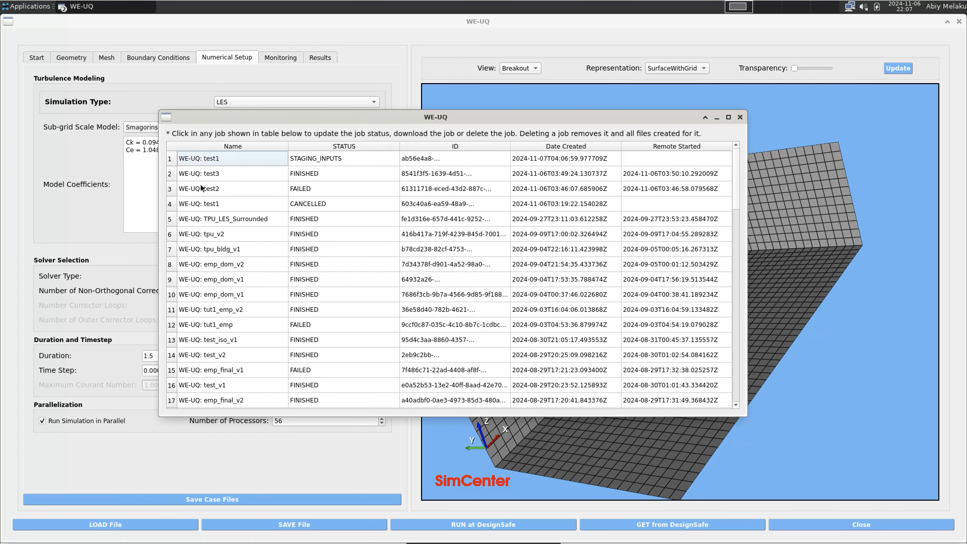
{"action": "right_click", "coordinate": [229, 159]}
{"action": "left_click", "coordinate": [337, 157]}
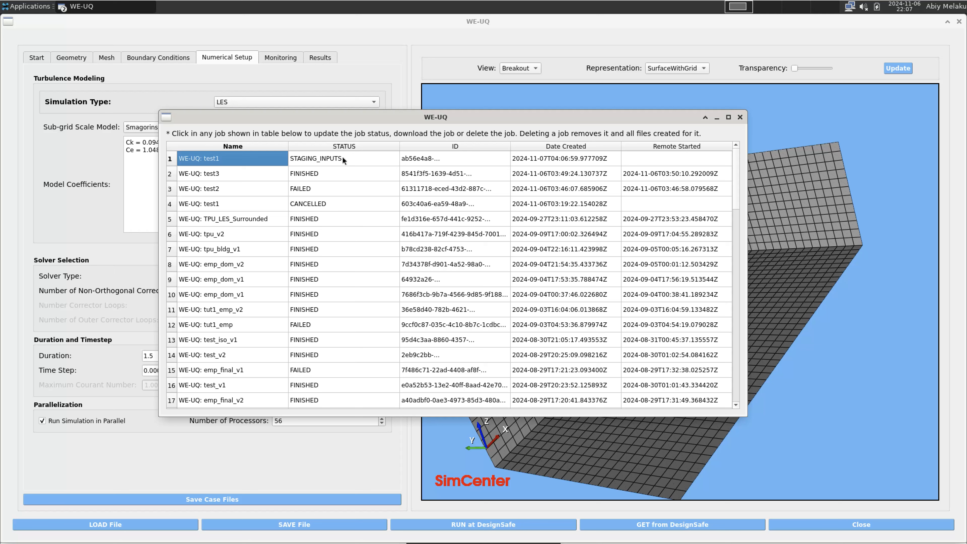
{"action": "right_click", "coordinate": [331, 158]}
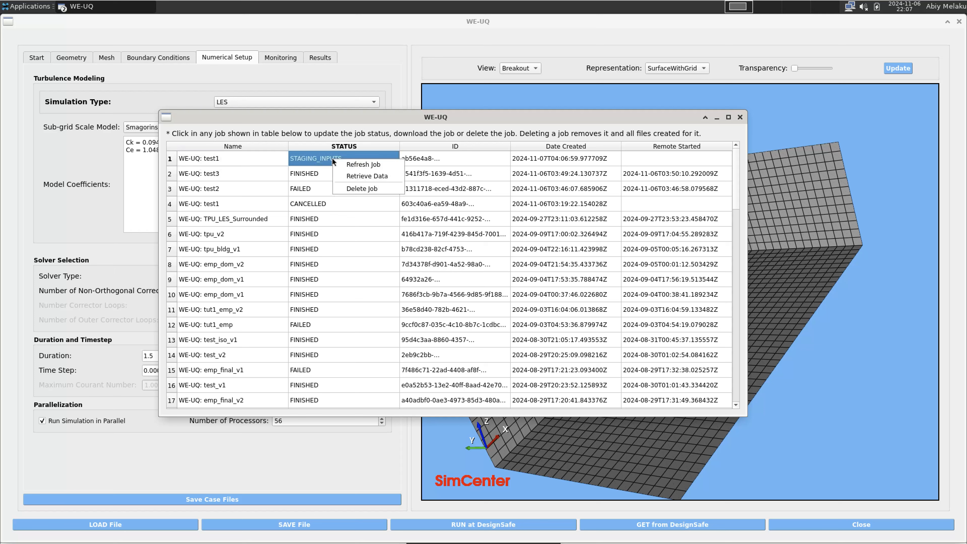
{"action": "left_click", "coordinate": [361, 164]}
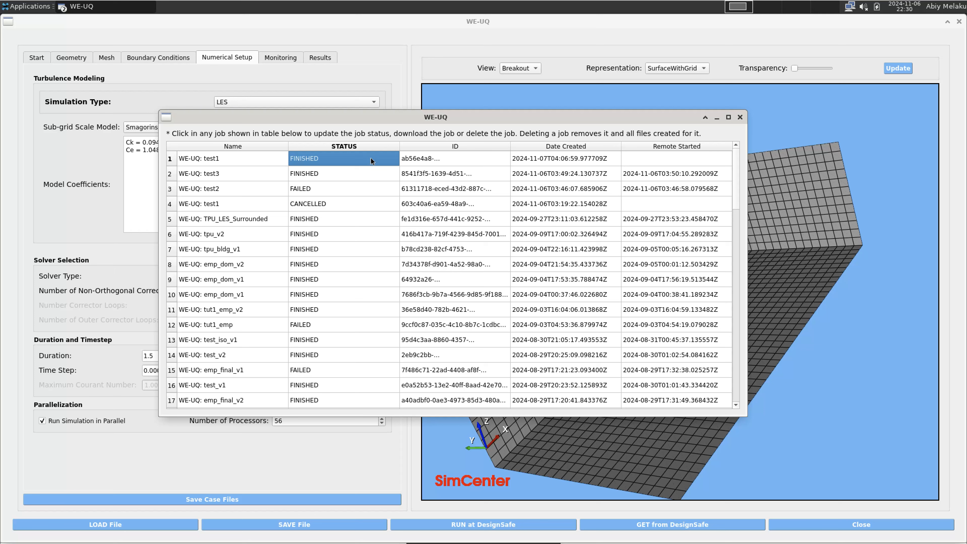
- Retrieve the newest test1 job's data and inspect the mesh refinement around the building in the 3D view
{"action": "right_click", "coordinate": [354, 157]}
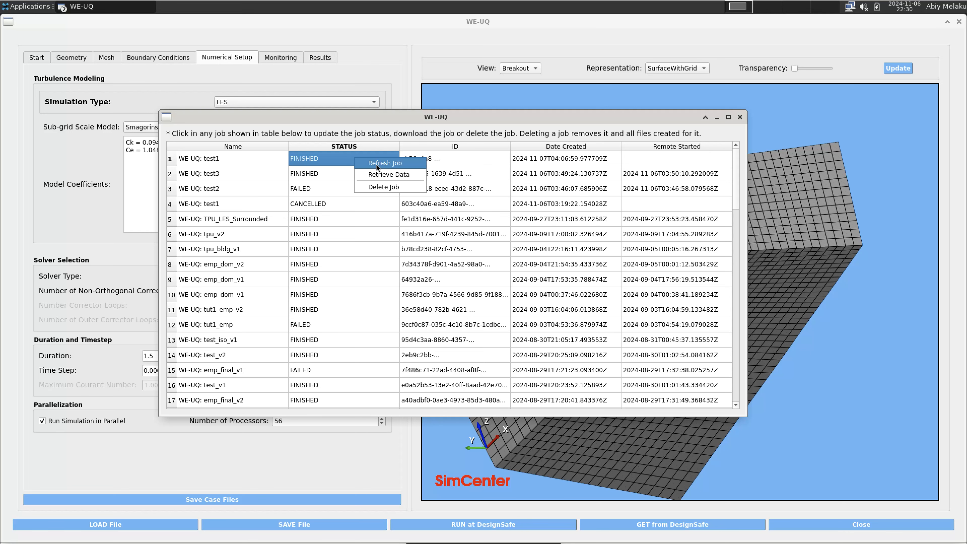
{"action": "left_click", "coordinate": [385, 176]}
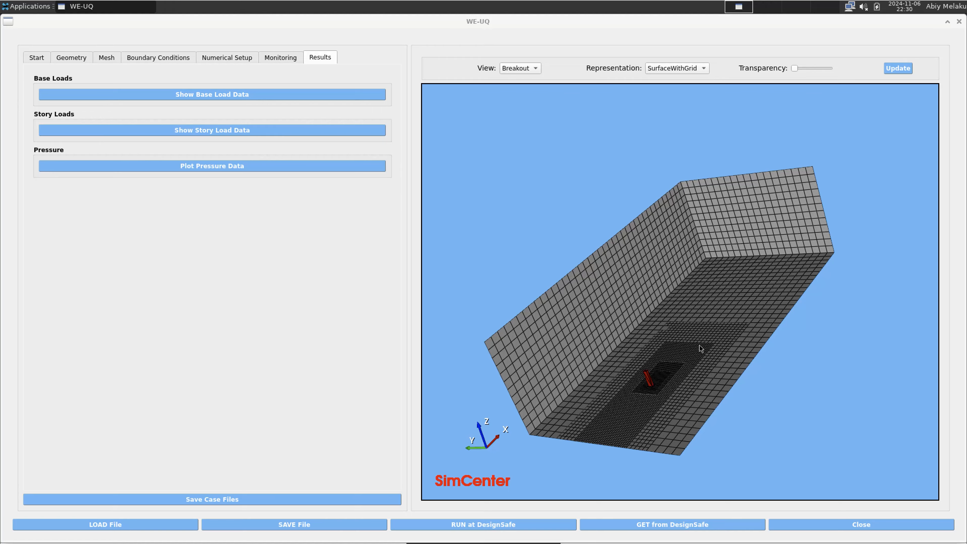
{"action": "mouse_move", "coordinate": [700, 314]}
{"action": "left_mouse_down"}
{"action": "mouse_move", "coordinate": [706, 404]}
{"action": "mouse_move", "coordinate": [737, 343]}
{"action": "mouse_move", "coordinate": [744, 270]}
{"action": "mouse_move", "coordinate": [718, 316]}
{"action": "left_mouse_up"}
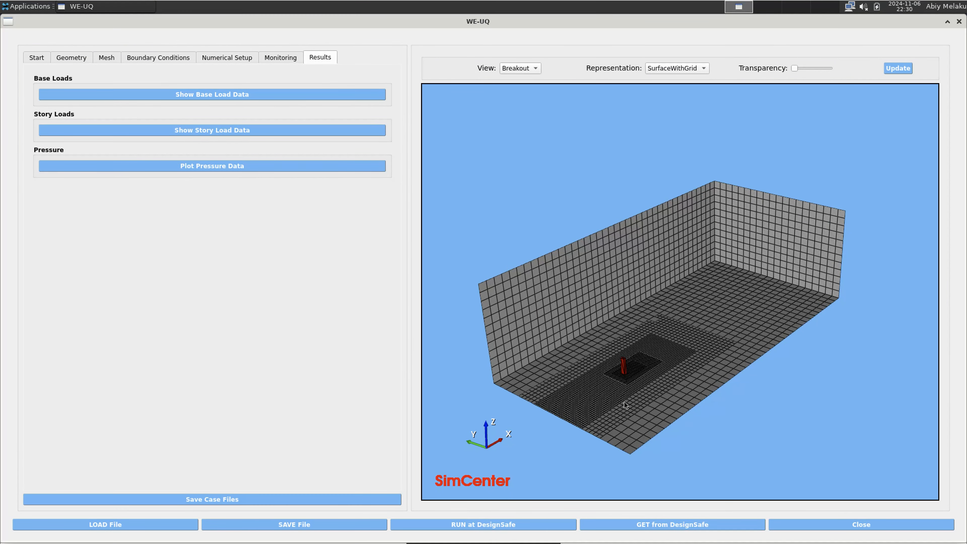
{"action": "scroll", "coordinate": [625, 405], "scroll_direction": "up", "scroll_amount": 2}
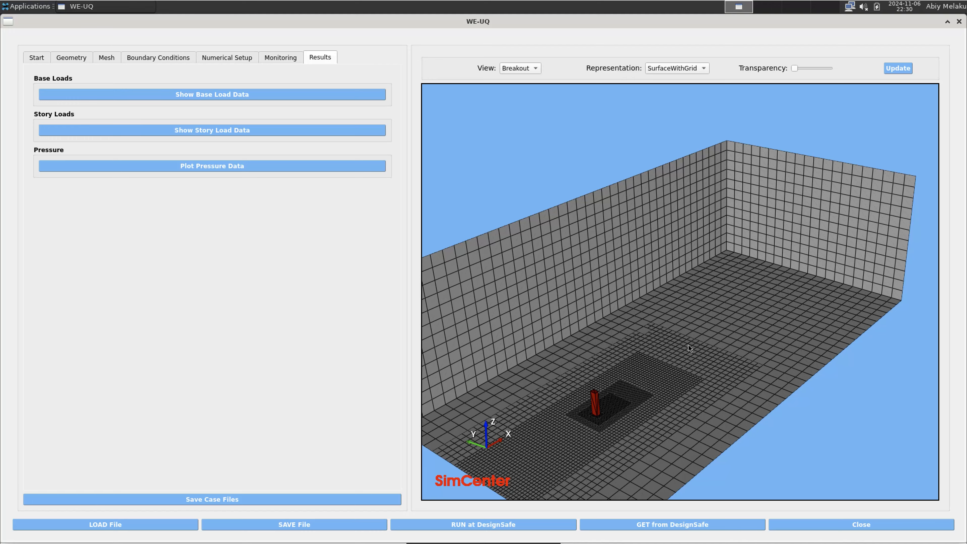
{"action": "left_click_drag", "start_coordinate": [689, 348], "coordinate": [627, 399]}
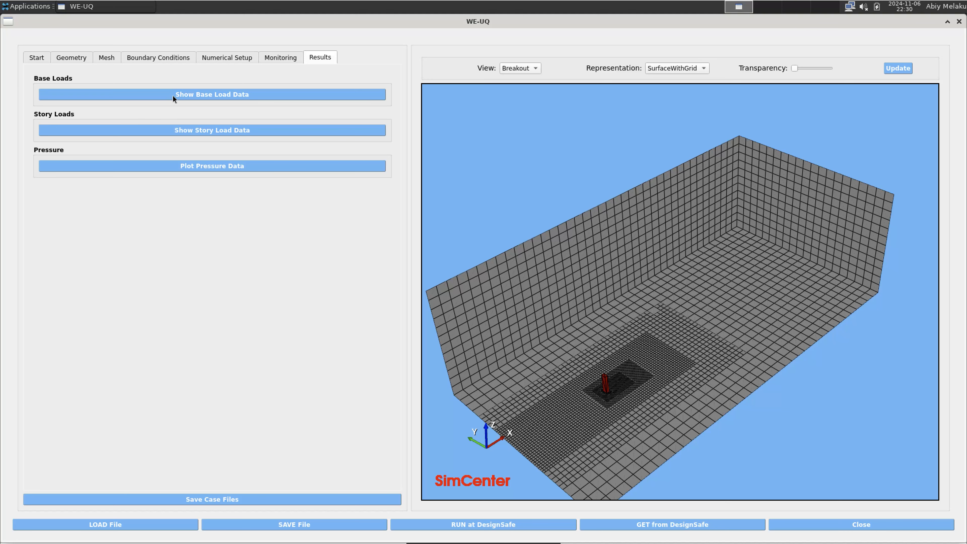
- Examine the base load results, both the summary statistics and the time history with its power spectral density, and close them
{"action": "left_click", "coordinate": [185, 94]}
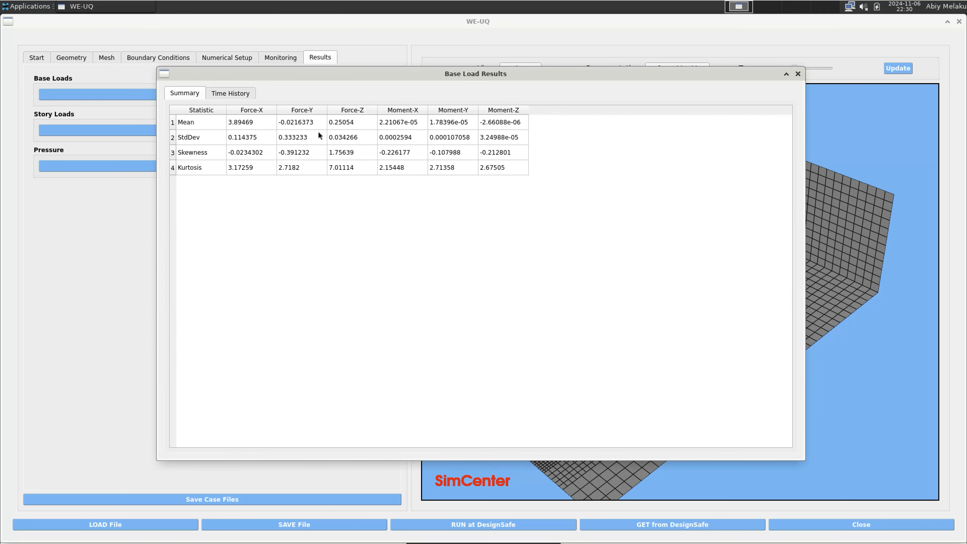
{"action": "left_click_drag", "start_coordinate": [331, 74], "coordinate": [325, 119]}
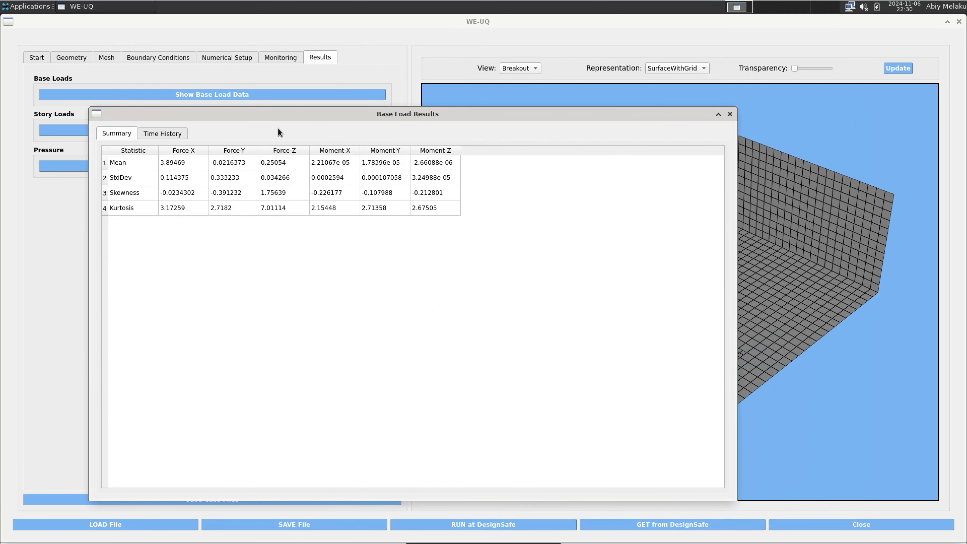
{"action": "left_click", "coordinate": [158, 134]}
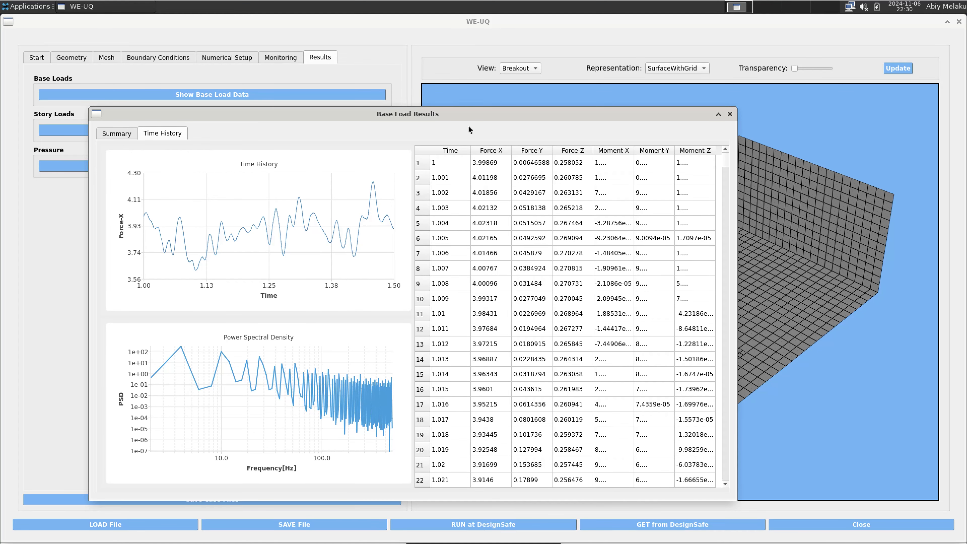
{"action": "left_click_drag", "start_coordinate": [440, 114], "coordinate": [462, 88]}
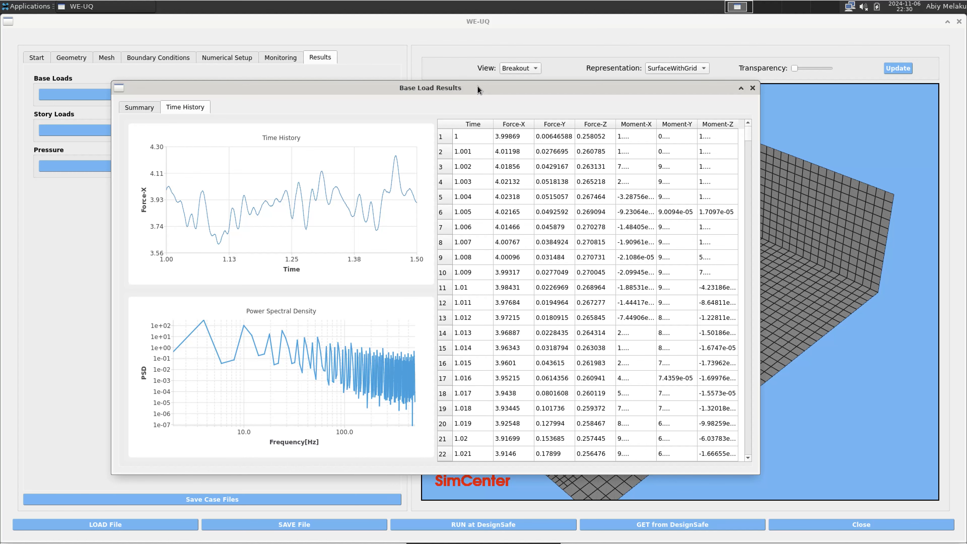
{"action": "mouse_move", "coordinate": [477, 85]}
{"action": "left_mouse_down"}
{"action": "mouse_move", "coordinate": [511, 106]}
{"action": "mouse_move", "coordinate": [593, 112]}
{"action": "mouse_move", "coordinate": [500, 89]}
{"action": "mouse_move", "coordinate": [475, 100]}
{"action": "left_mouse_up"}
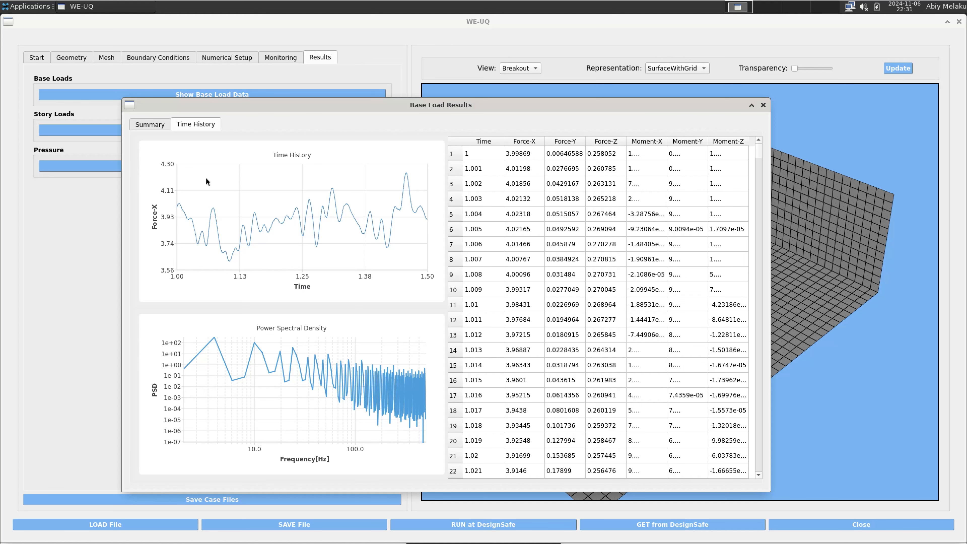
{"action": "left_click", "coordinate": [154, 125]}
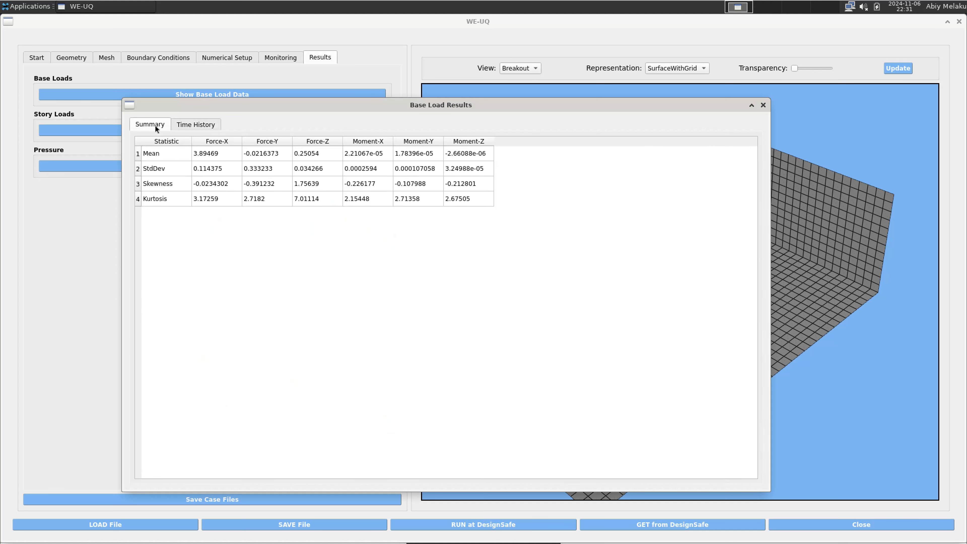
{"action": "left_click", "coordinate": [194, 123]}
{"action": "left_click", "coordinate": [763, 106]}
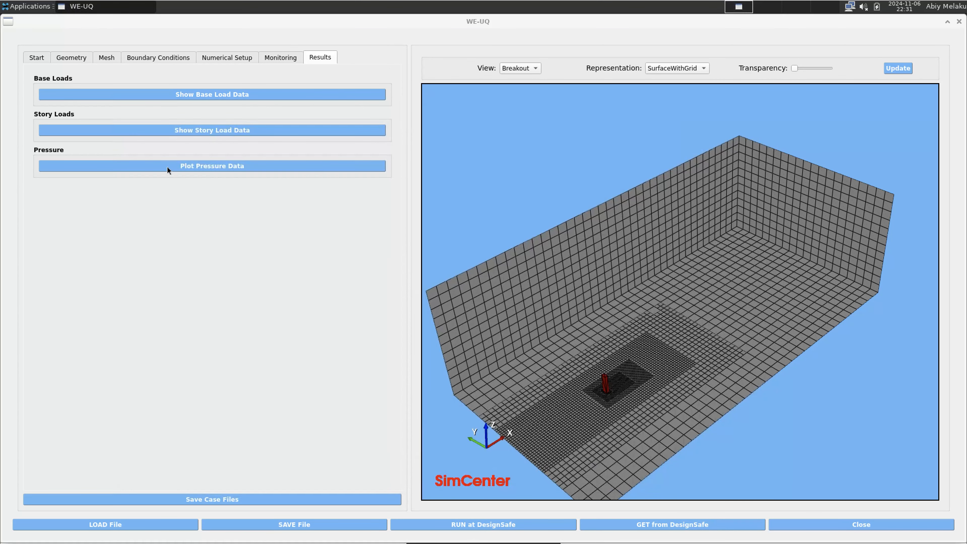